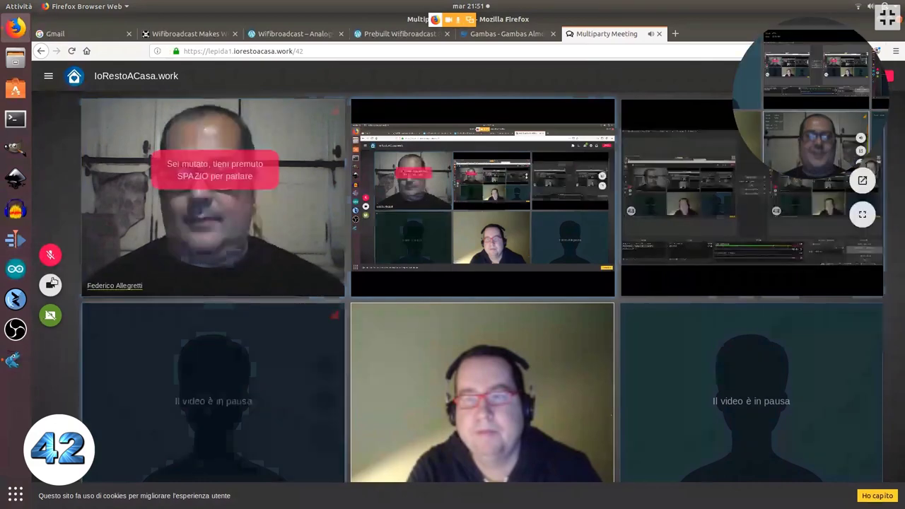
Unmute the microphone in the video meeting and switch to Gambas3
{"action": "left_click", "coordinate": [50, 255]}
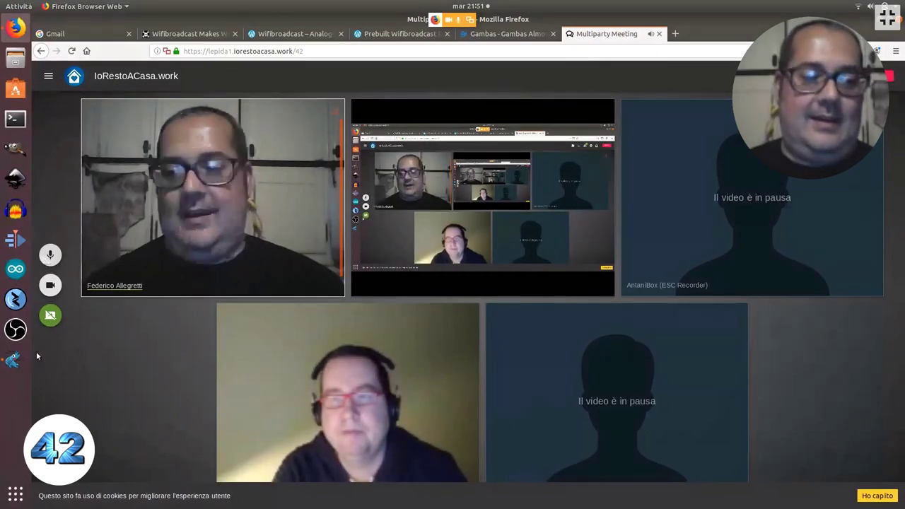
{"action": "left_click", "coordinate": [13, 359]}
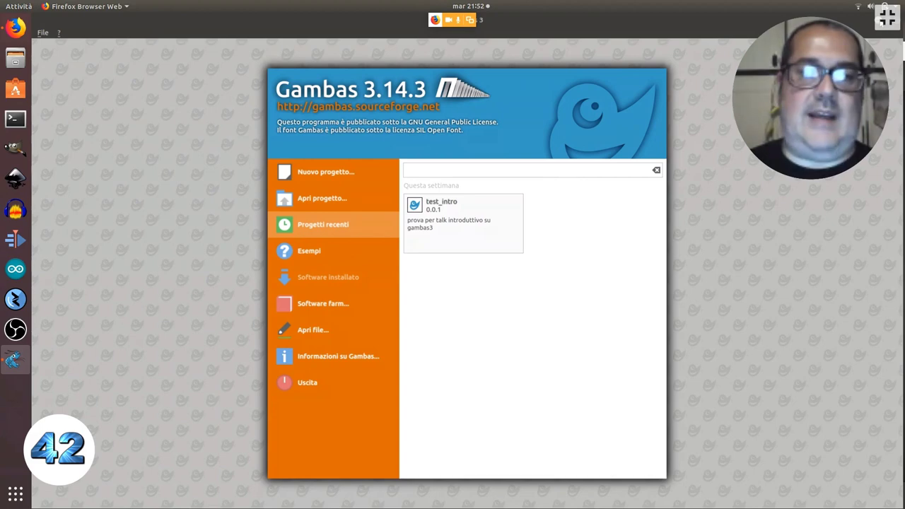
Return to Firefox and open the Ubuntu page of the Compilation & Installation instructions on the Gambas website
{"action": "key", "text": "alt+Tab"}
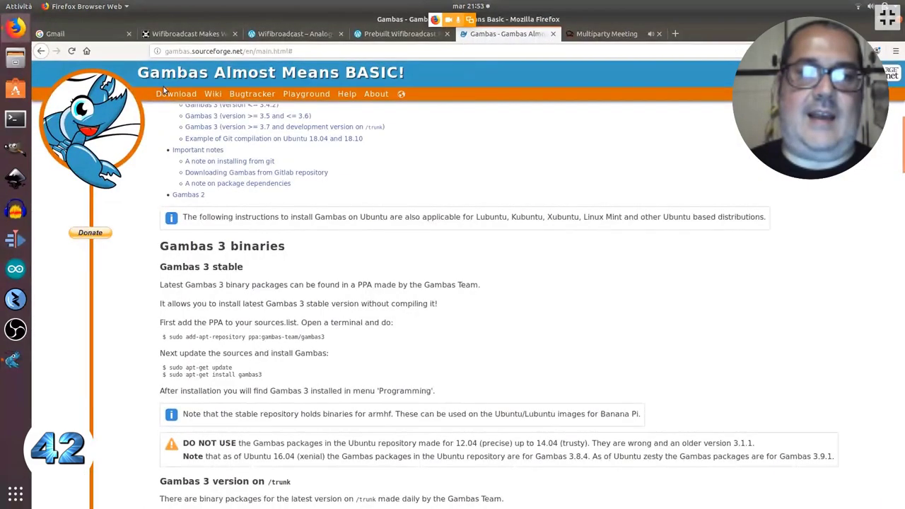
{"action": "left_click", "coordinate": [163, 79]}
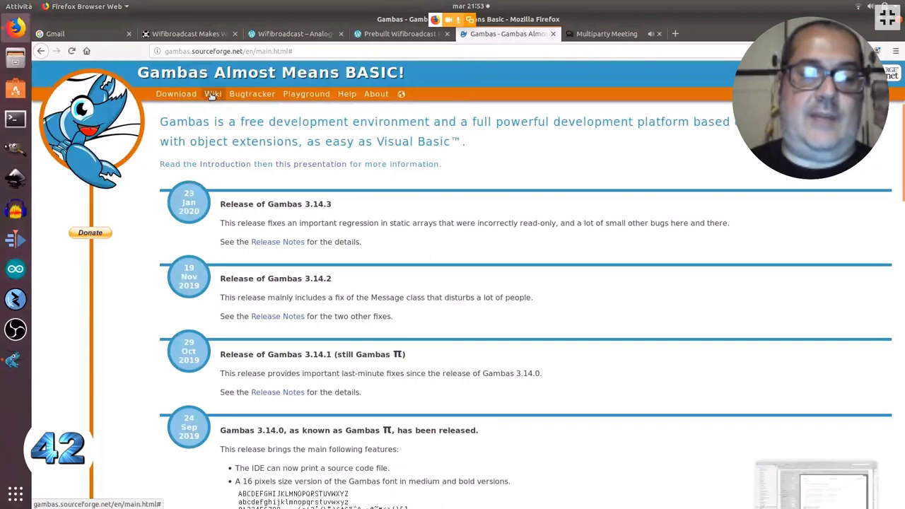
{"action": "mouse_move", "coordinate": [346, 94]}
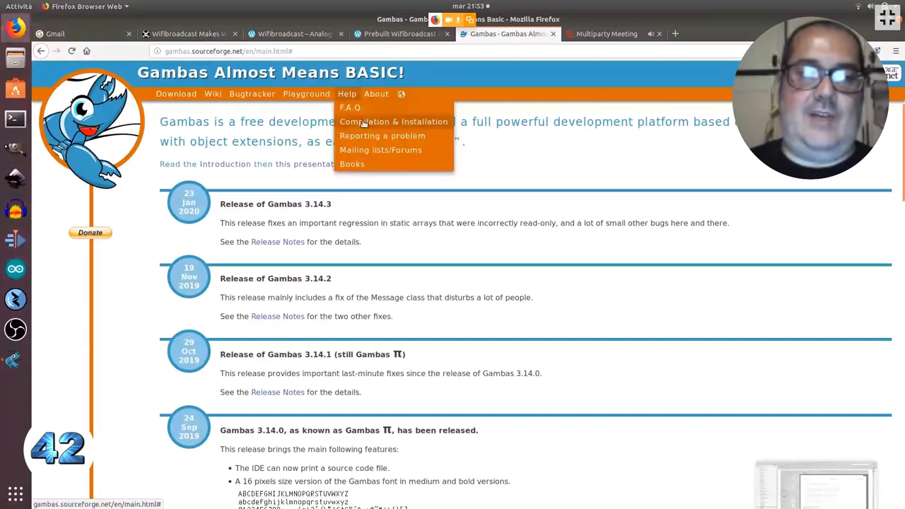
{"action": "left_click", "coordinate": [364, 124]}
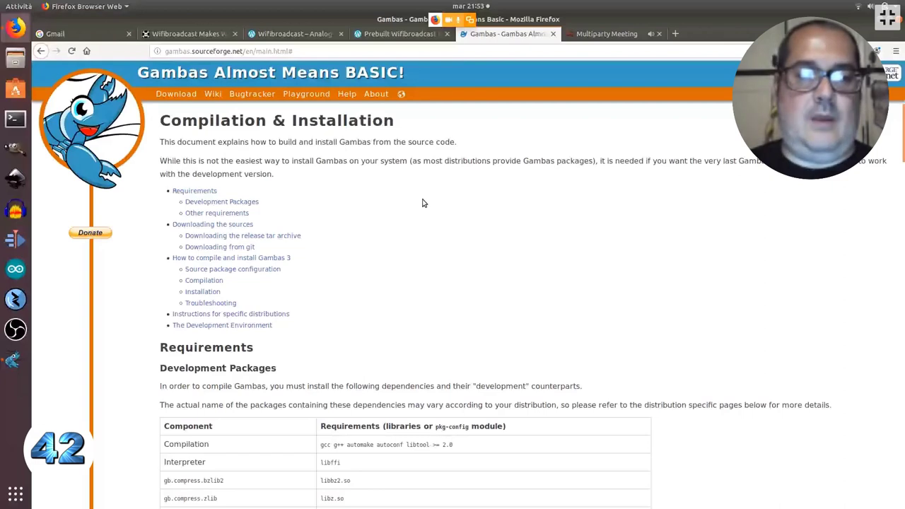
{"action": "scroll", "coordinate": [422, 203], "scroll_direction": "down", "scroll_amount": 2}
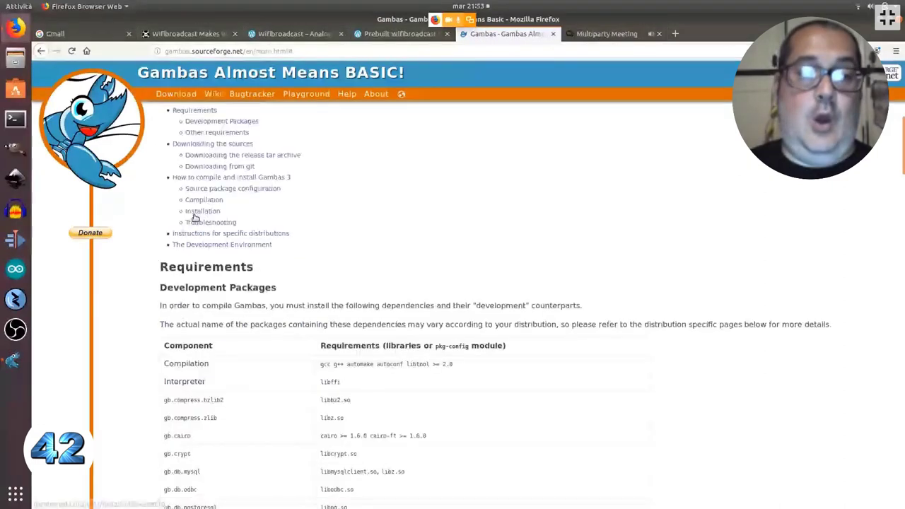
{"action": "left_click", "coordinate": [265, 234]}
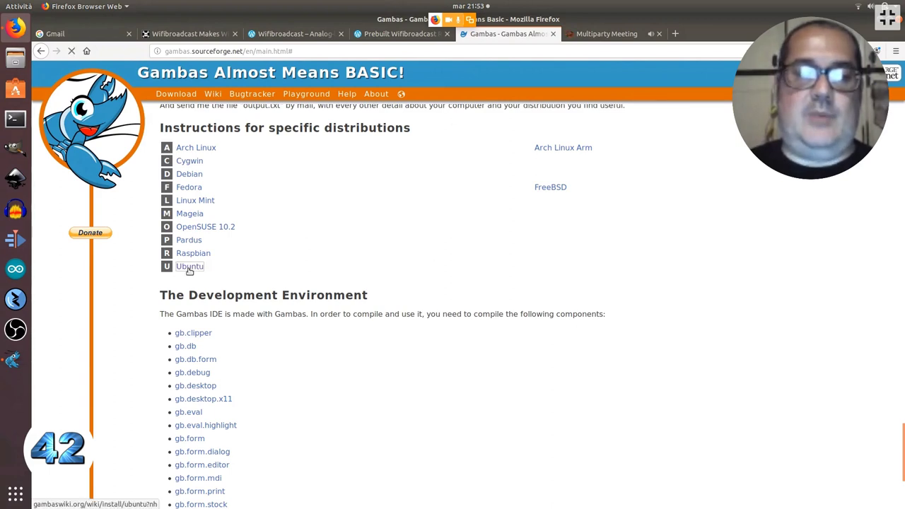
{"action": "left_click", "coordinate": [190, 267]}
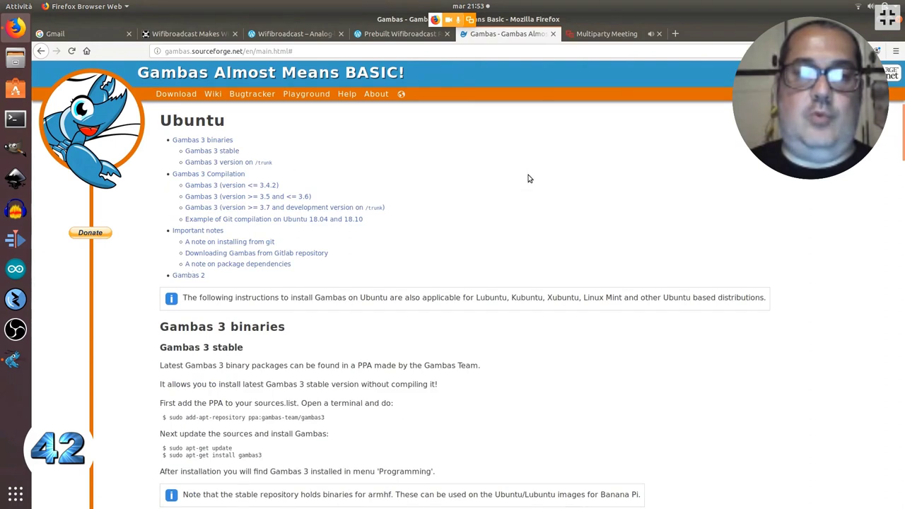
Examine the Gambas 3 stable installation commands for Ubuntu, highlighting the sudo add-apt-repository ppa:gambas-team/gambas3 line
{"action": "scroll", "coordinate": [529, 205], "scroll_direction": "down", "scroll_amount": 1}
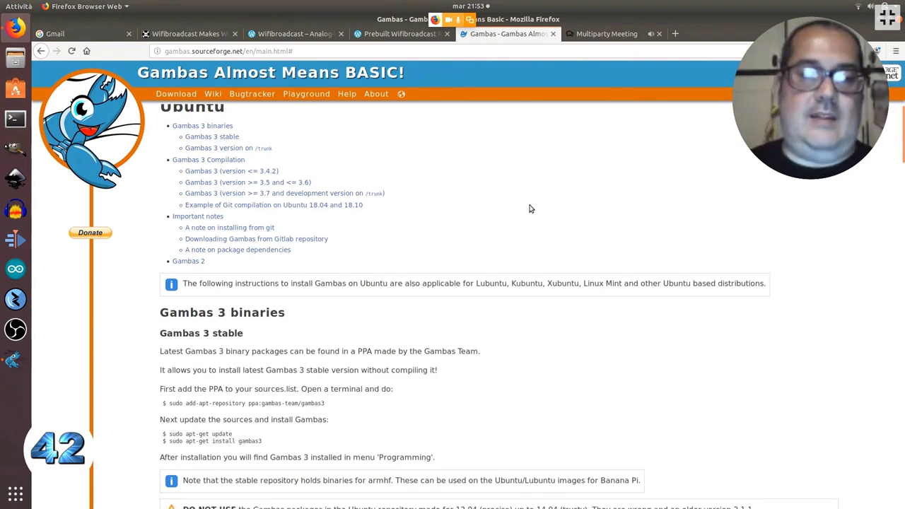
{"action": "scroll", "coordinate": [438, 311], "scroll_direction": "down", "scroll_amount": 3}
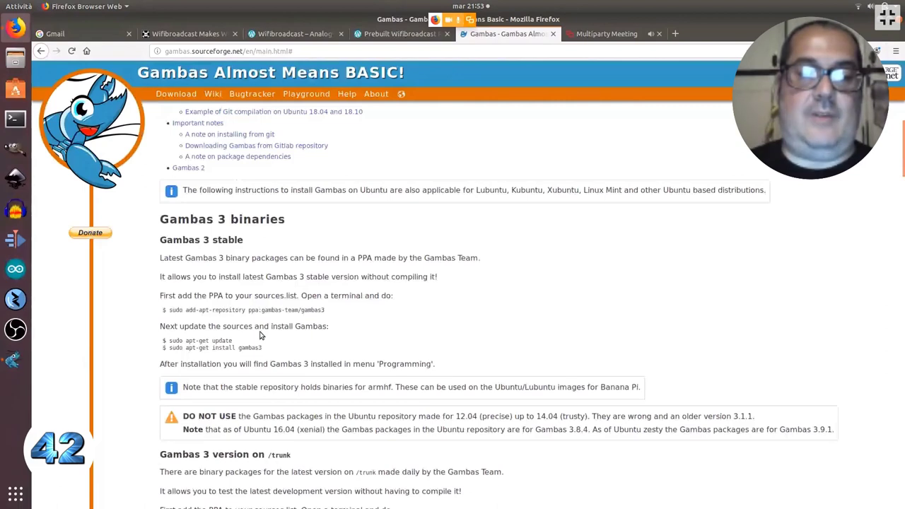
{"action": "left_click_drag", "start_coordinate": [166, 309], "coordinate": [339, 317]}
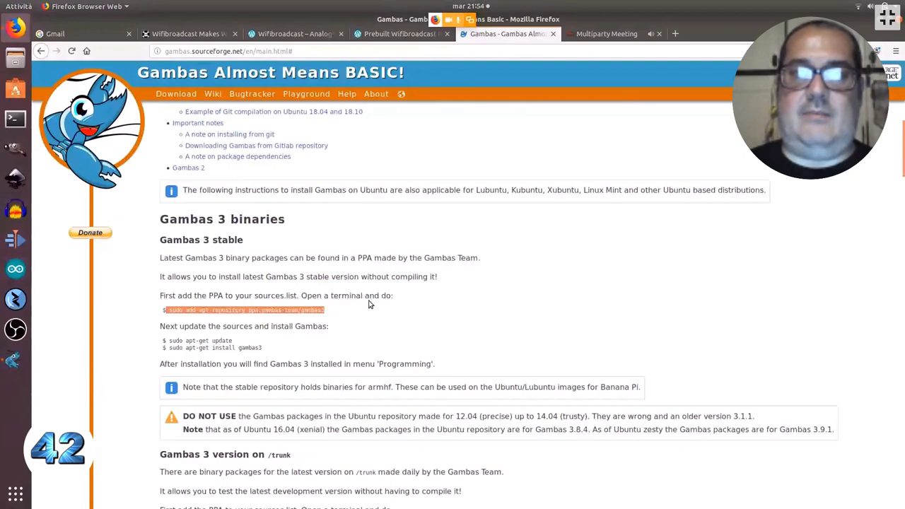
{"action": "left_click", "coordinate": [368, 304]}
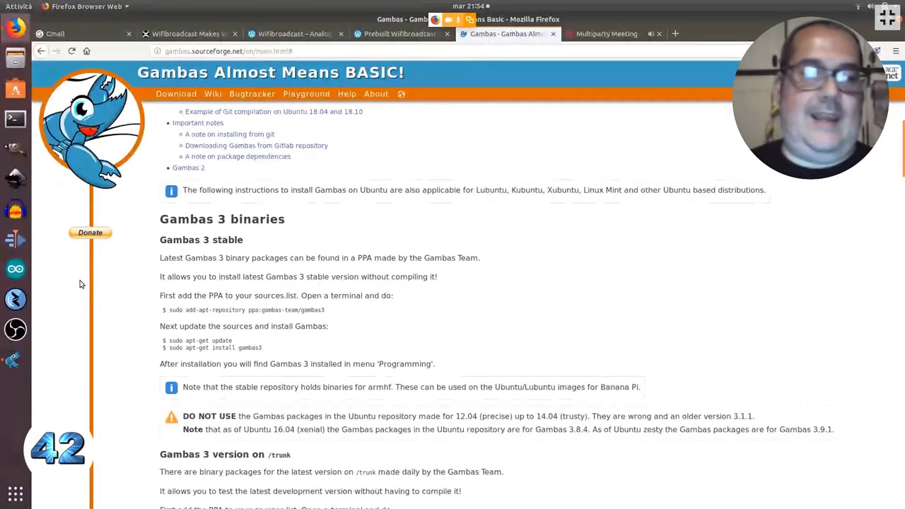
Switch to Gambas3, look it up in the system's application search with "gamba", and clear the search
{"action": "left_click", "coordinate": [12, 363]}
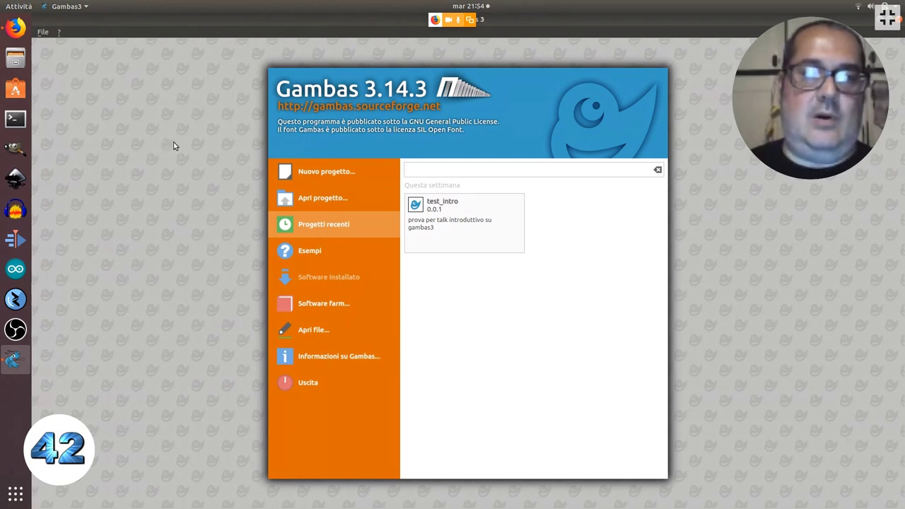
{"action": "left_click", "coordinate": [2, 4]}
{"action": "type", "text": "gamba"}
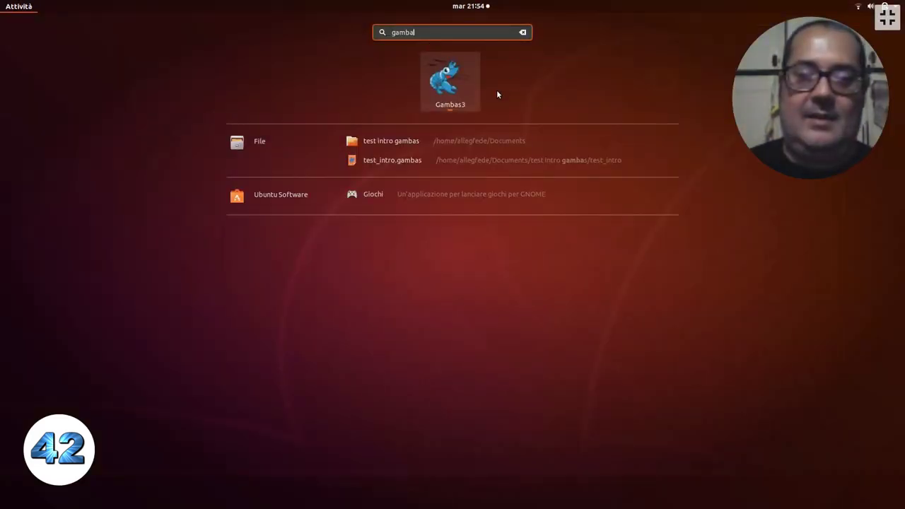
{"action": "left_click", "coordinate": [523, 33]}
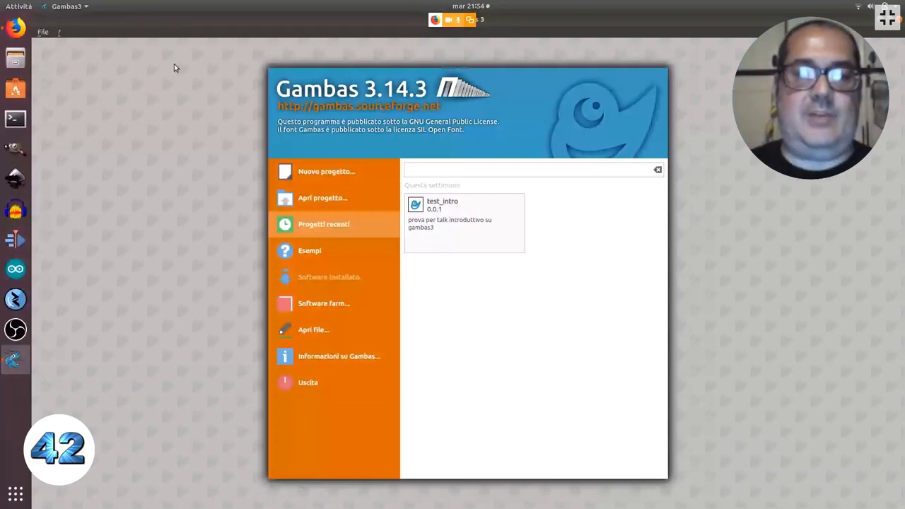
Start a new project, review the available project types and choose QT application
{"action": "left_click", "coordinate": [312, 170]}
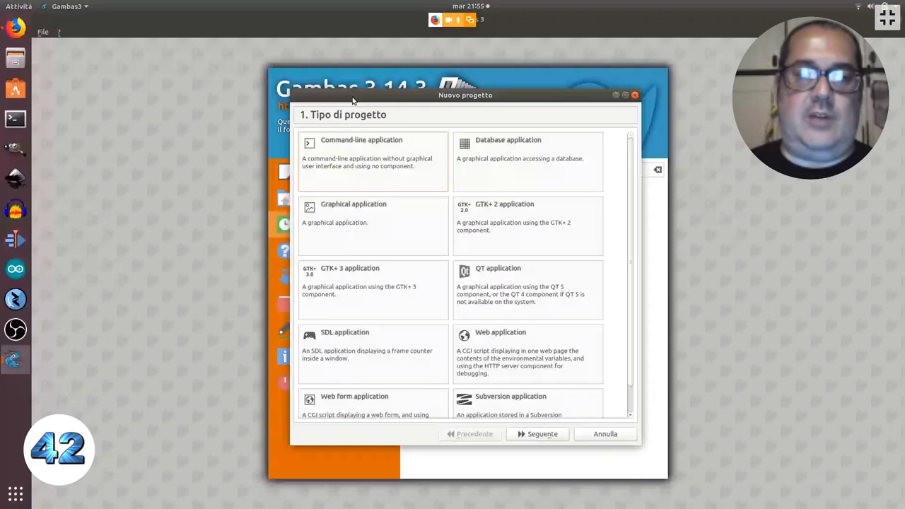
{"action": "left_click_drag", "start_coordinate": [353, 100], "coordinate": [355, 94]}
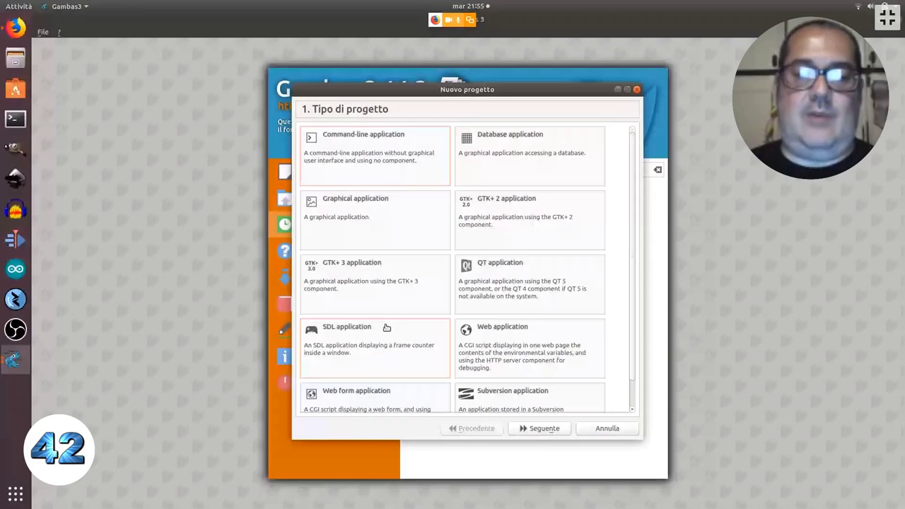
{"action": "scroll", "coordinate": [635, 171], "scroll_direction": "down", "scroll_amount": 1}
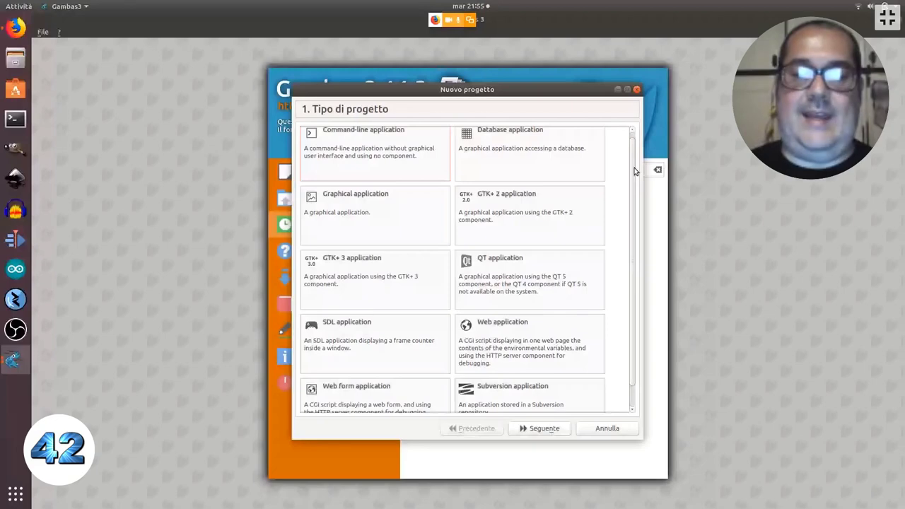
{"action": "scroll", "coordinate": [631, 159], "scroll_direction": "up", "scroll_amount": 1}
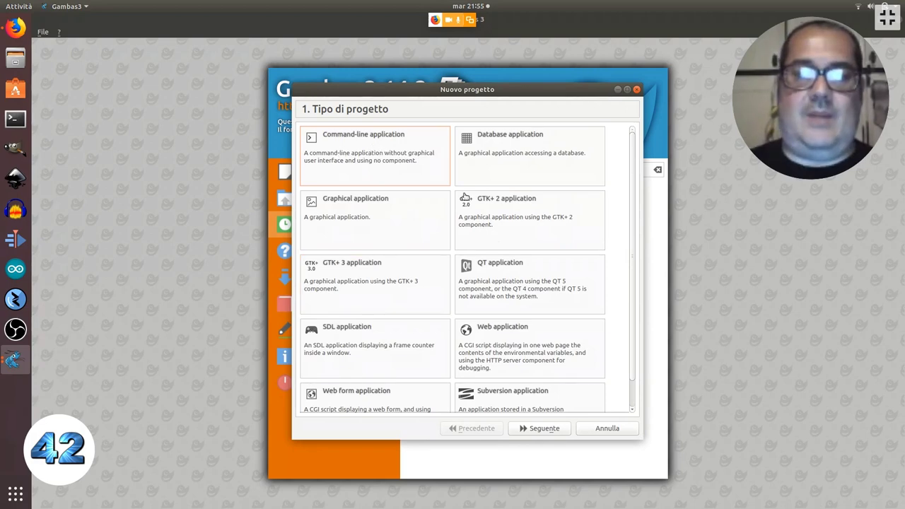
{"action": "scroll", "coordinate": [495, 236], "scroll_direction": "down", "scroll_amount": 2}
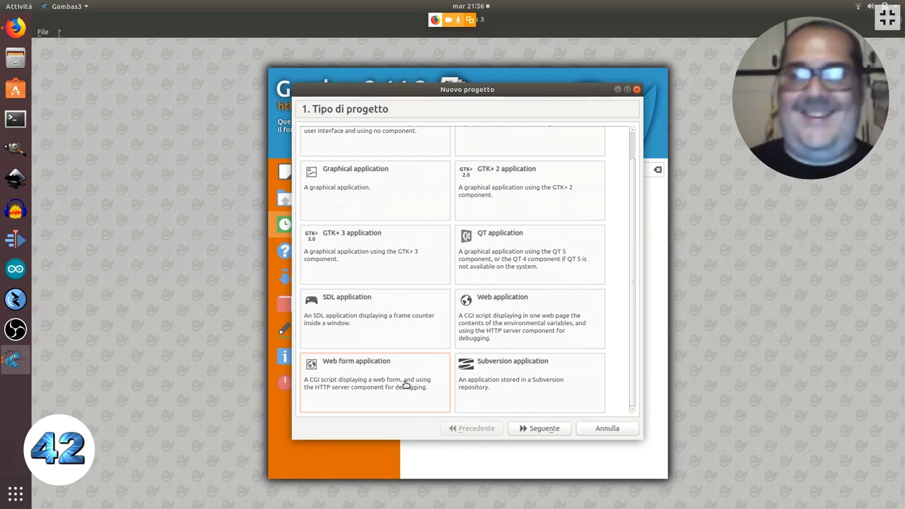
{"action": "scroll", "coordinate": [407, 384], "scroll_direction": "up", "scroll_amount": 1}
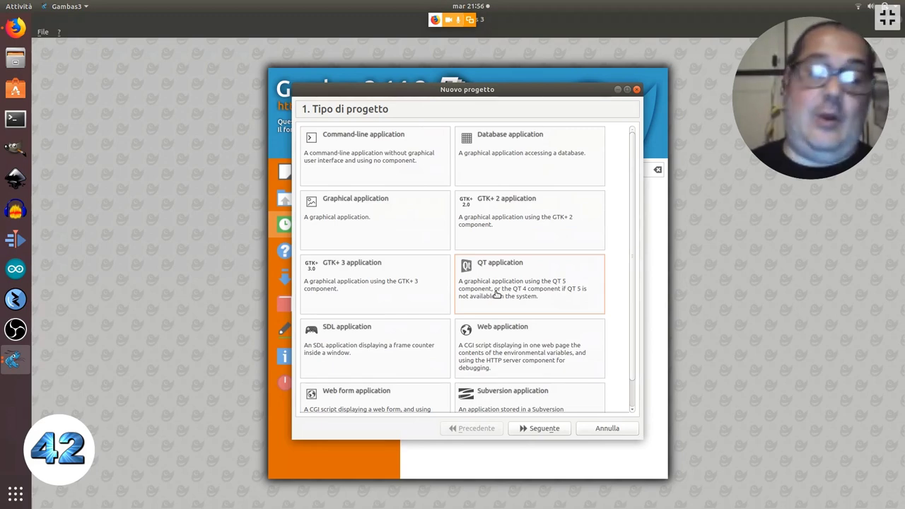
{"action": "scroll", "coordinate": [497, 294], "scroll_direction": "down", "scroll_amount": 1}
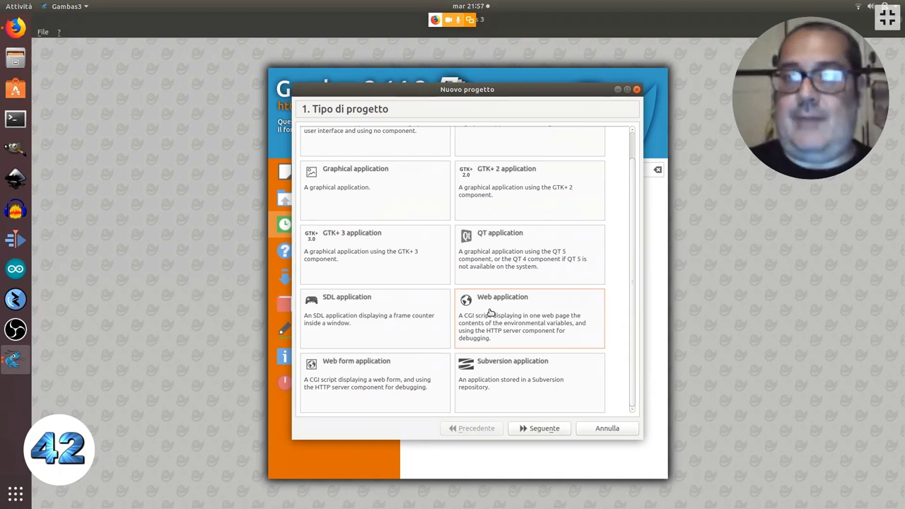
{"action": "scroll", "coordinate": [487, 309], "scroll_direction": "up", "scroll_amount": 1}
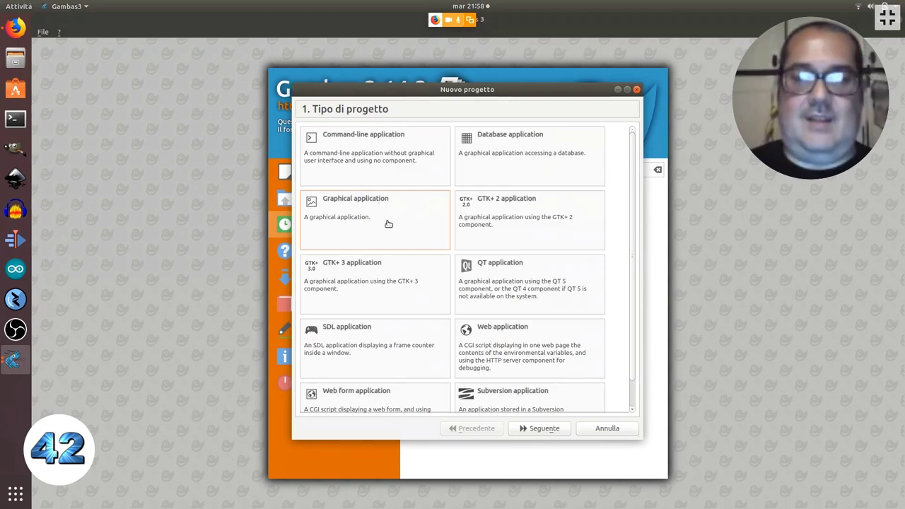
{"action": "left_click", "coordinate": [486, 277]}
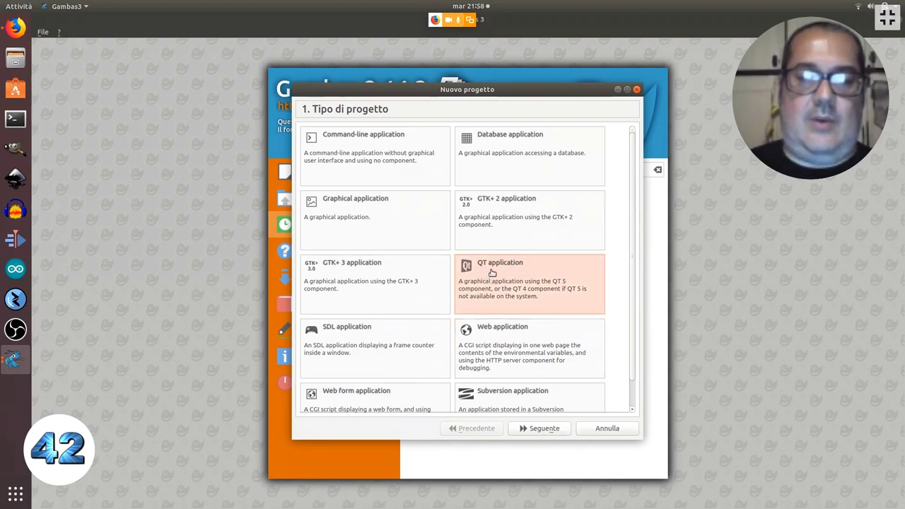
{"action": "left_click", "coordinate": [538, 428]}
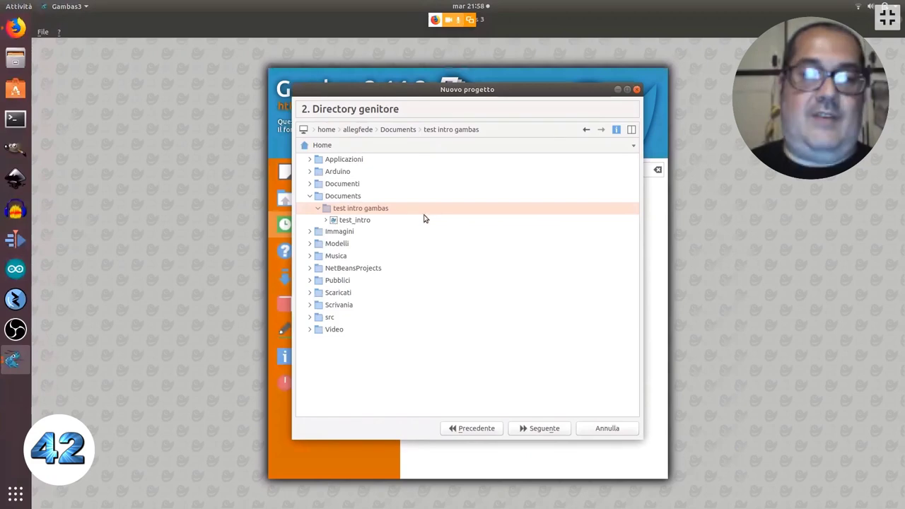
Create a folder named project42 inside Documents and use it as the new project's parent directory
{"action": "left_click", "coordinate": [349, 198]}
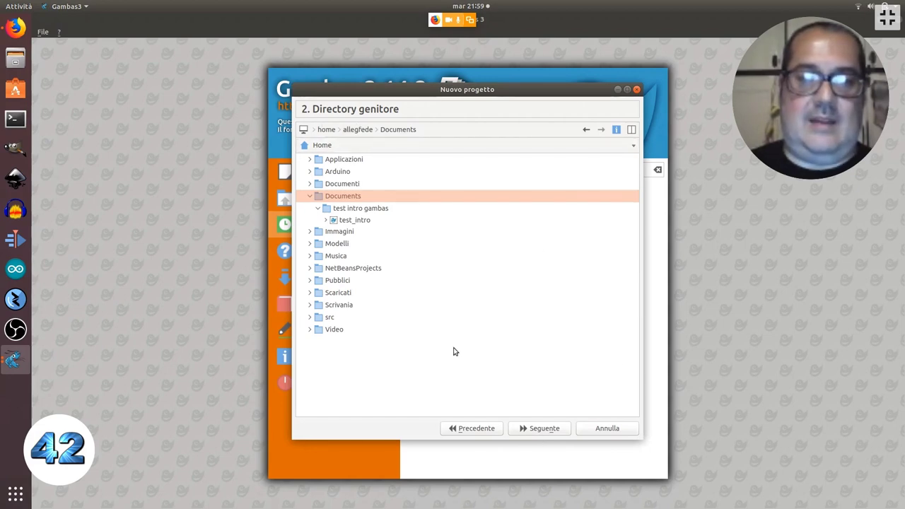
{"action": "left_click", "coordinate": [328, 212]}
{"action": "left_click", "coordinate": [333, 197]}
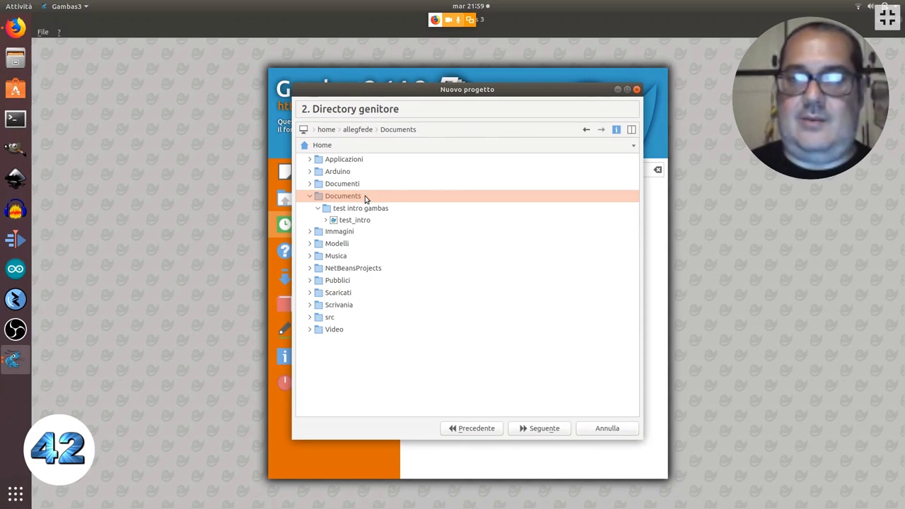
{"action": "right_click", "coordinate": [340, 200]}
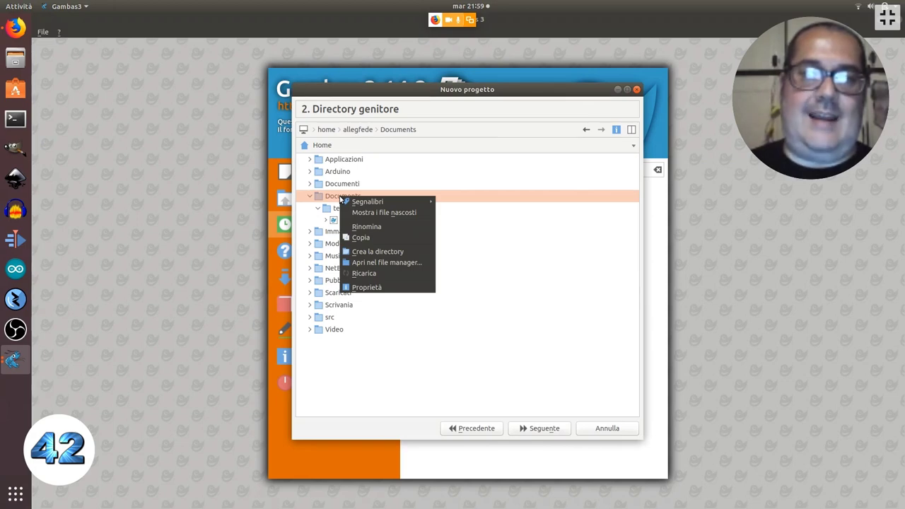
{"action": "left_click", "coordinate": [386, 252]}
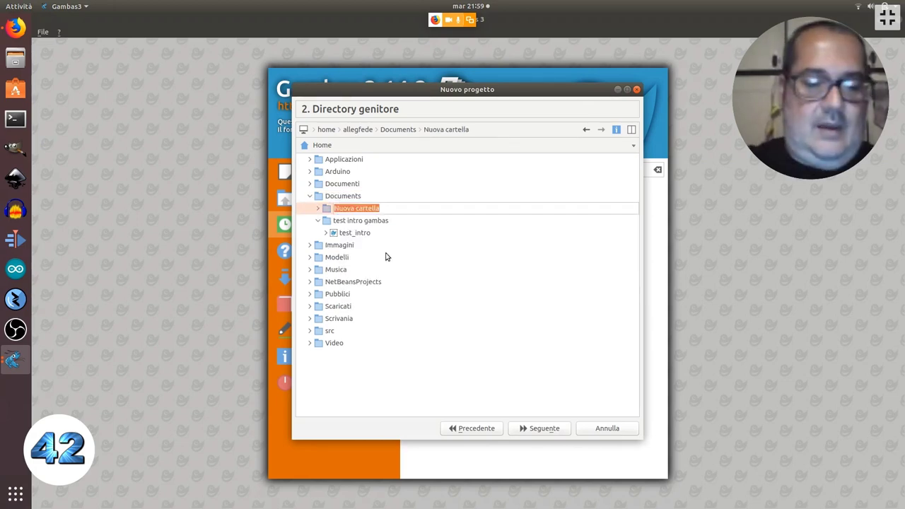
{"action": "type", "text": "pro"}
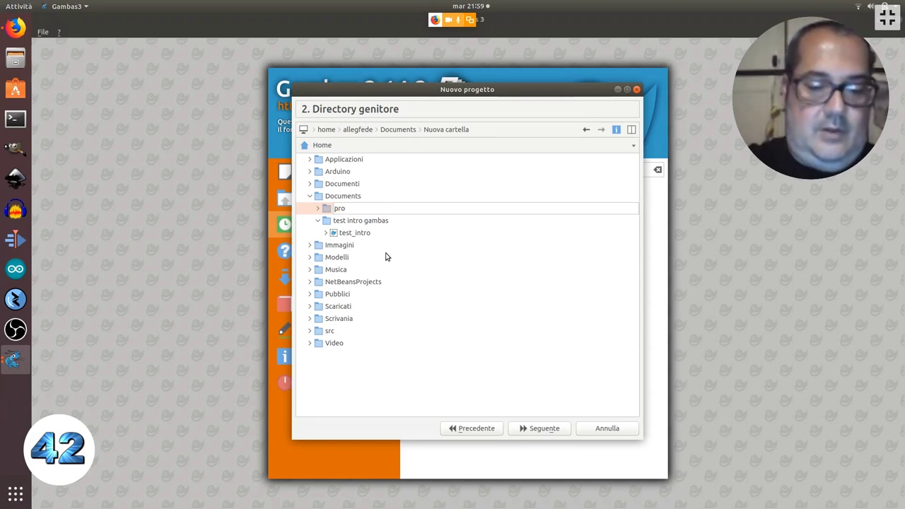
{"action": "type", "text": "ject4"}
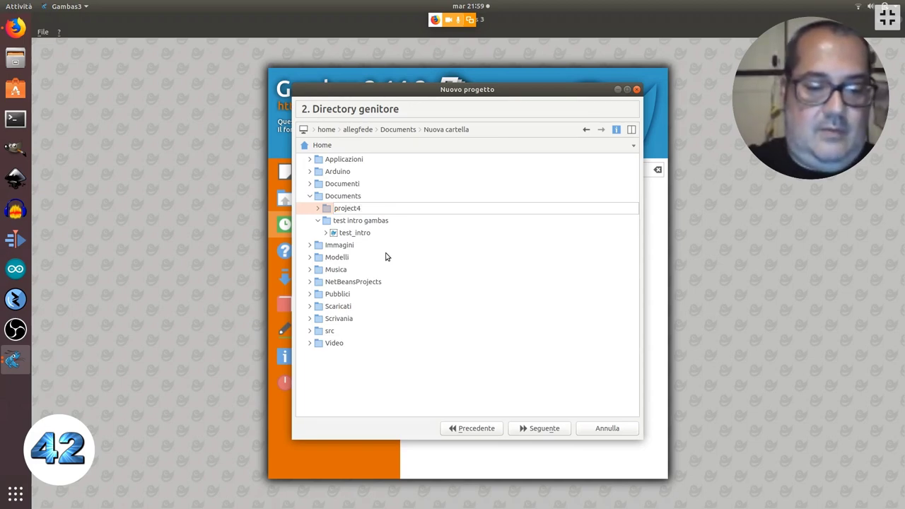
{"action": "type", "text": "2"}
{"action": "key", "text": "Return"}
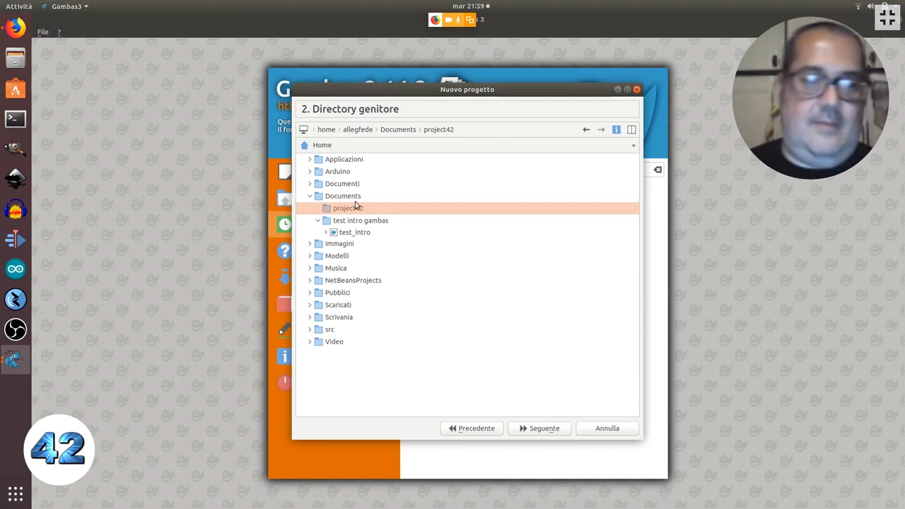
{"action": "left_click", "coordinate": [556, 429]}
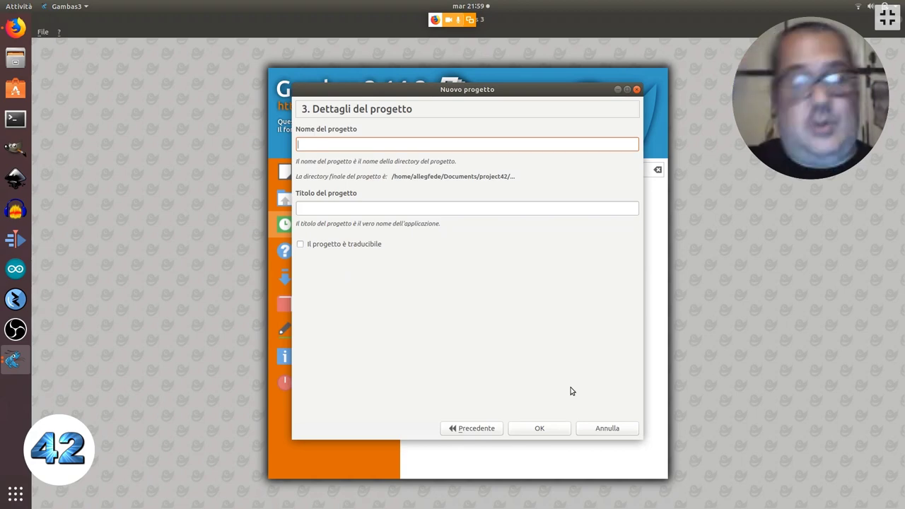
Enter "prova di progetto per intro su gambas" as the project title
{"action": "left_click", "coordinate": [450, 205]}
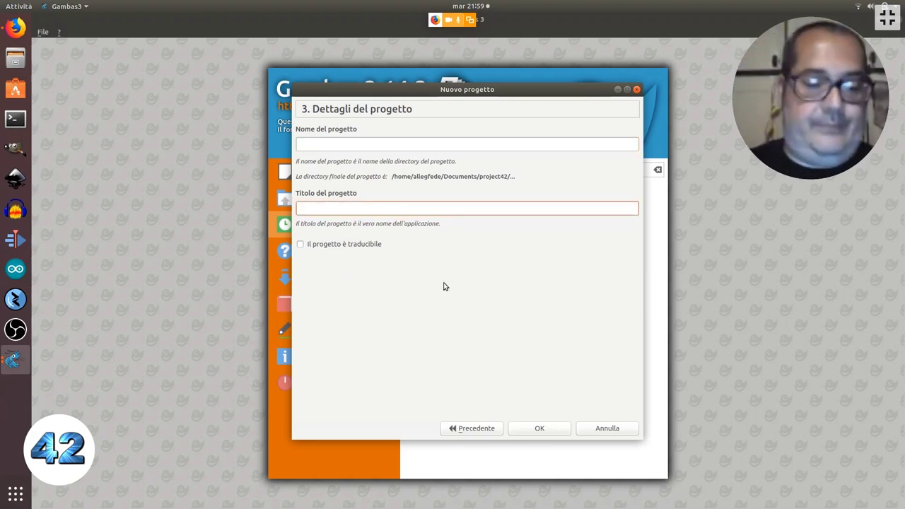
{"action": "type", "text": "prov"}
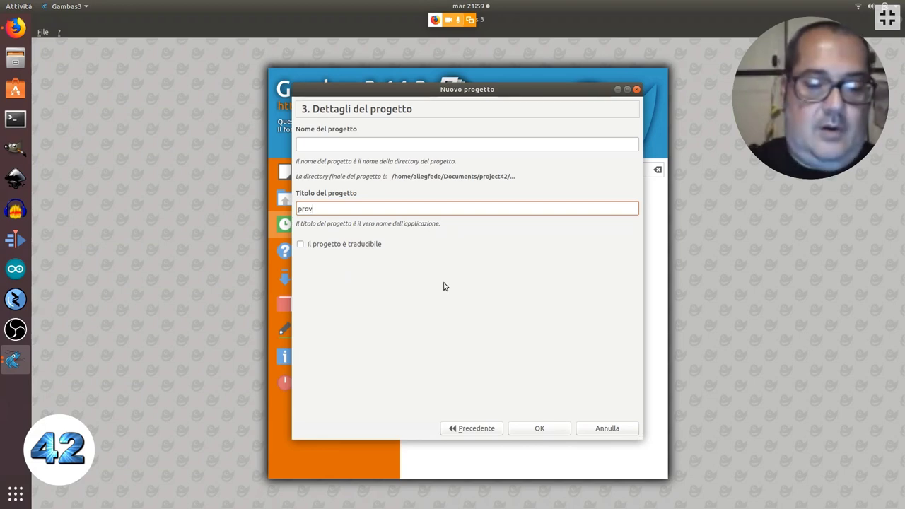
{"action": "type", "text": "a di progetto "}
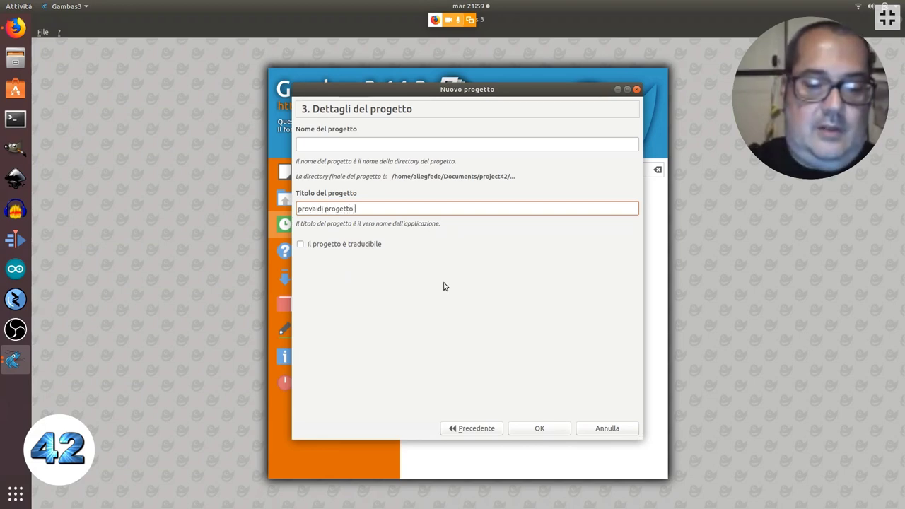
{"action": "type", "text": "per intro s"}
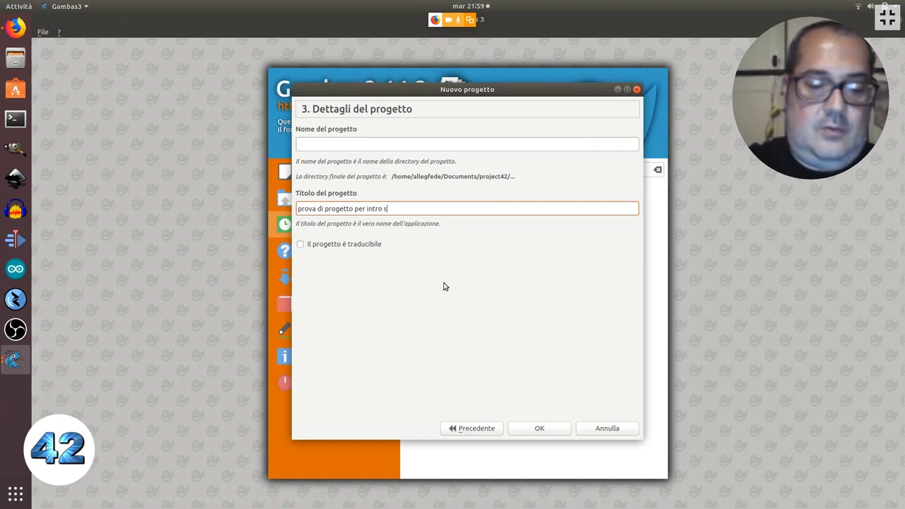
{"action": "type", "text": "u gambas"}
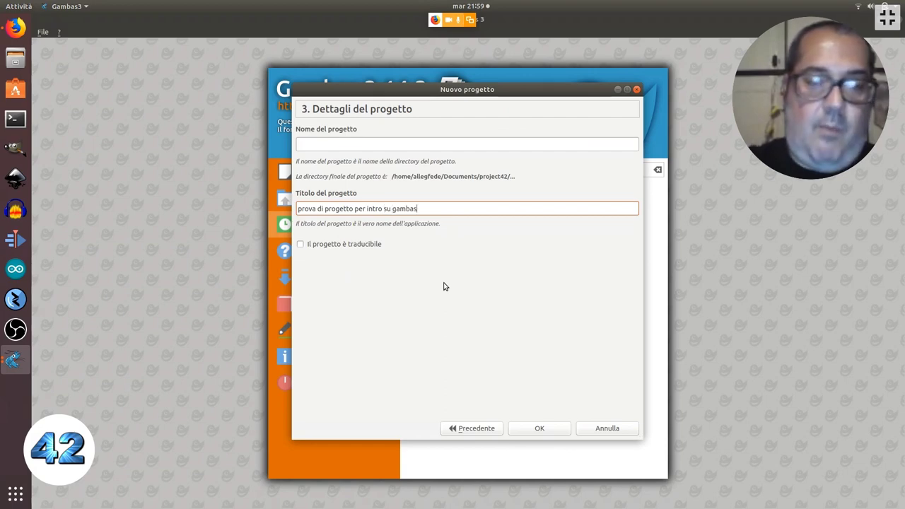
Enter intro_gambas as the name of the new project
{"action": "left_click", "coordinate": [323, 142]}
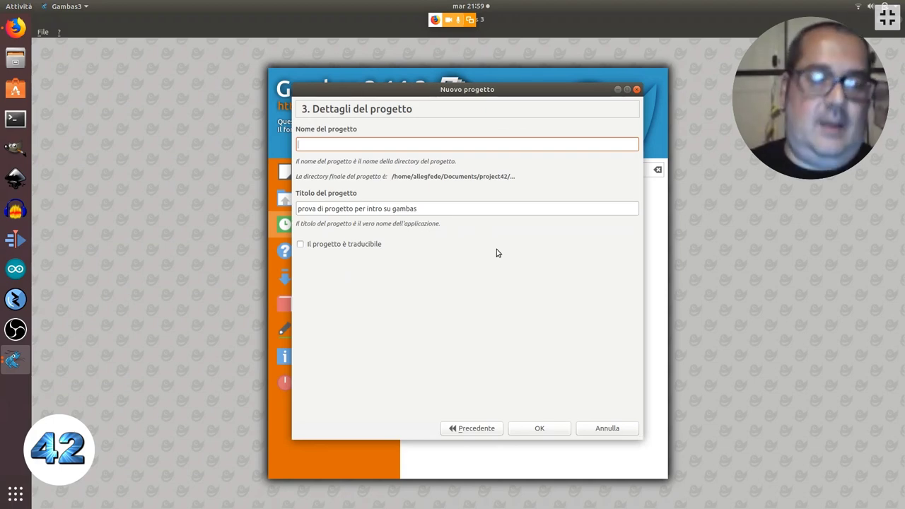
{"action": "type", "text": "in"}
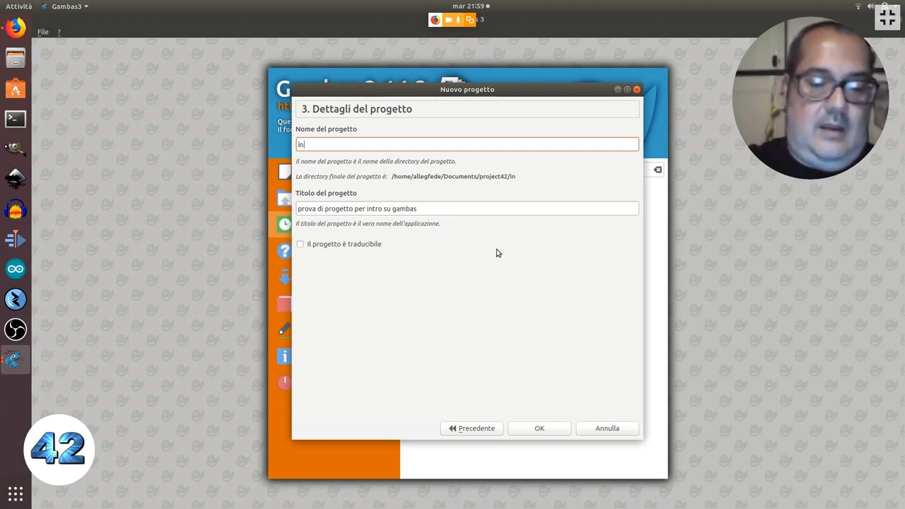
{"action": "type", "text": "tro_"}
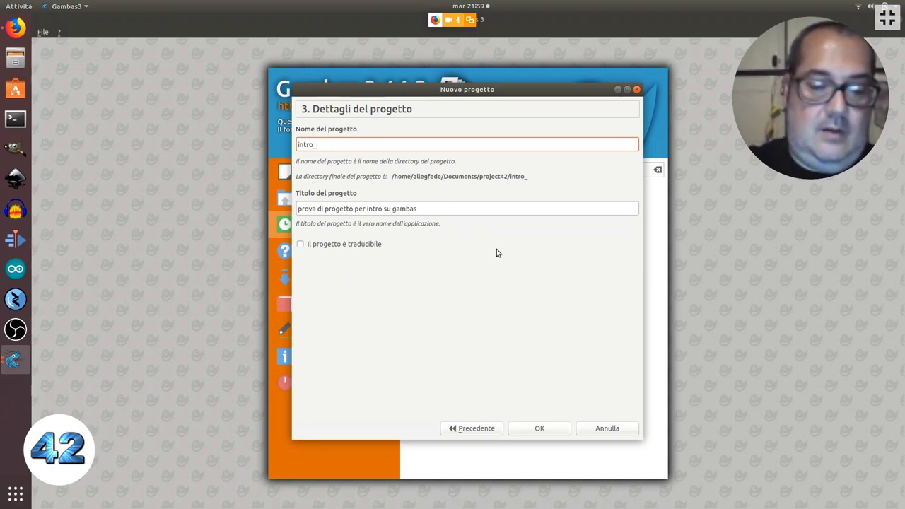
{"action": "type", "text": "gambas"}
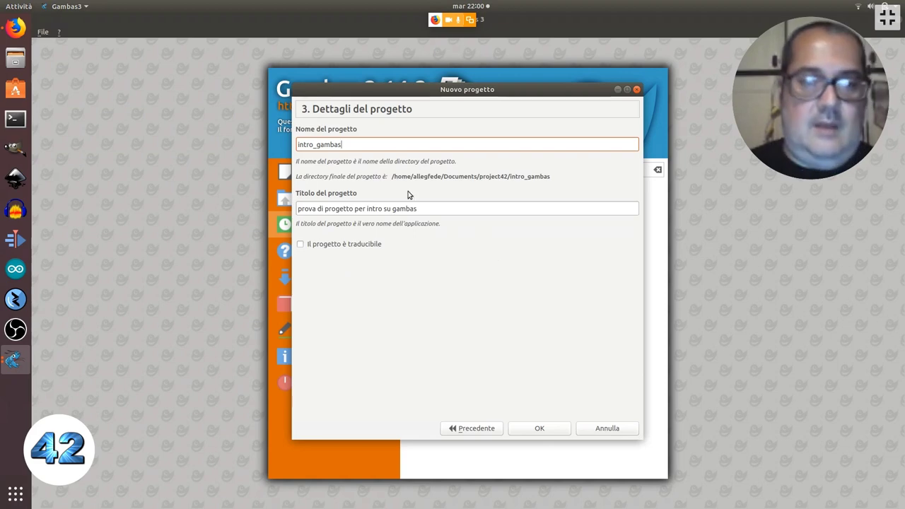
Try to create the project with a space in its name, as "intro gambas"
{"action": "left_click", "coordinate": [322, 147]}
{"action": "key", "text": "BackSpace"}
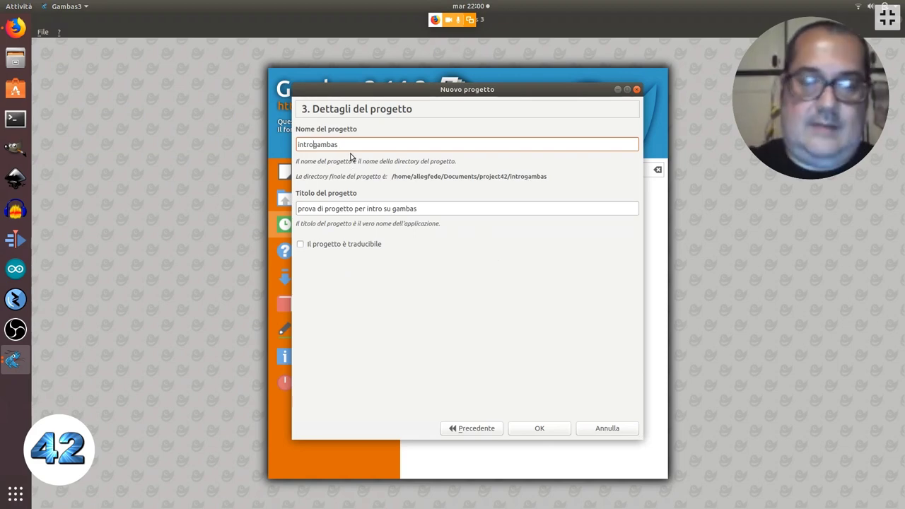
{"action": "left_click", "coordinate": [539, 428]}
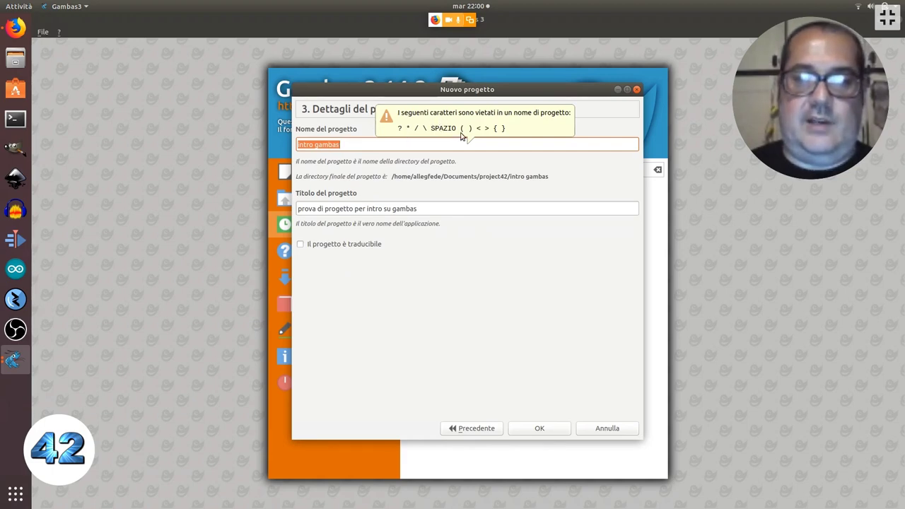
Replace the space in the project name with an underscore, giving intro_gambas, and create the project
{"action": "left_click", "coordinate": [314, 145]}
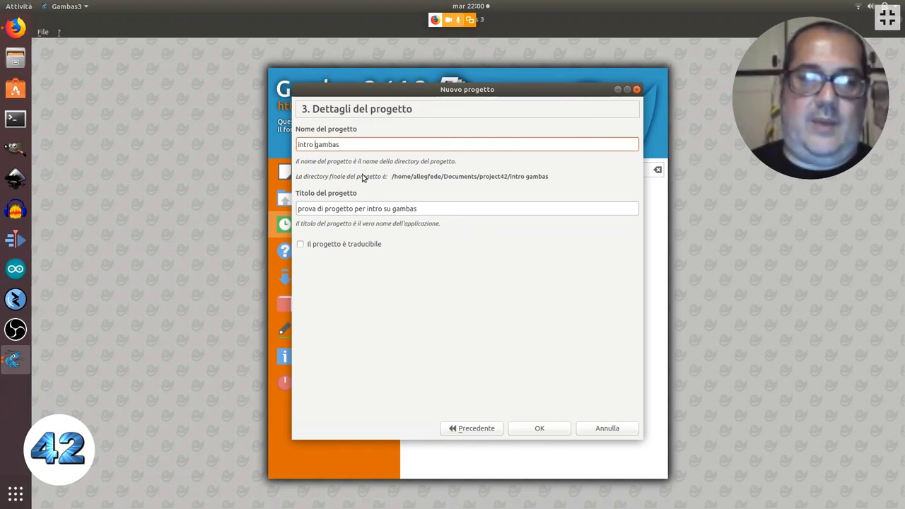
{"action": "key", "text": "BackSpace"}
{"action": "type", "text": "_"}
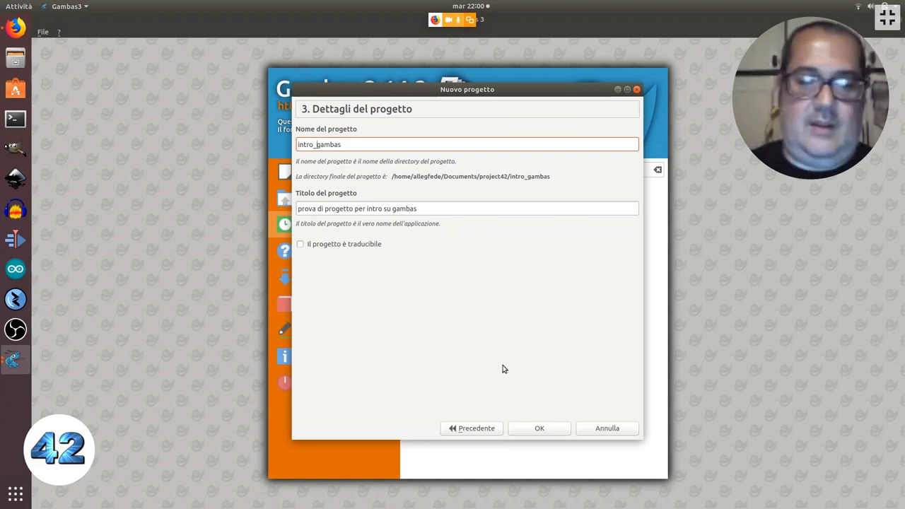
{"action": "left_click", "coordinate": [539, 428]}
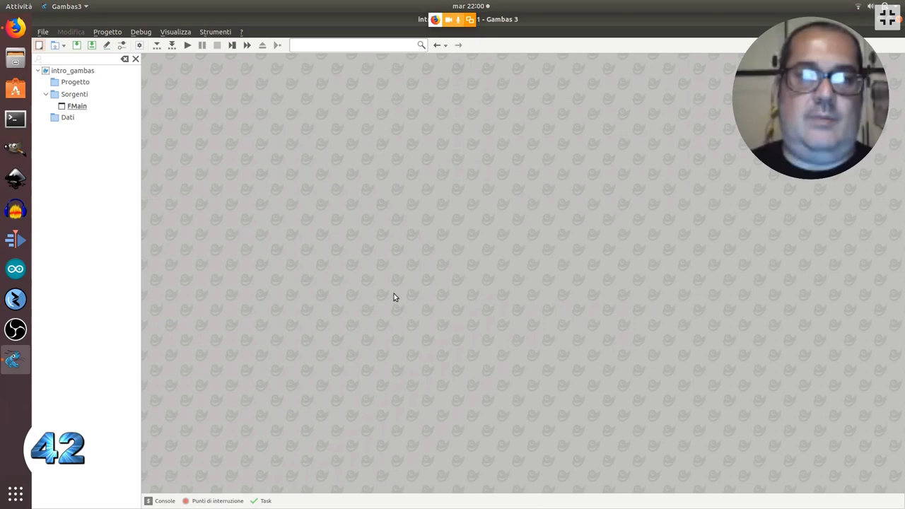
Run the new project, move its empty window around and stop the execution
{"action": "left_click", "coordinate": [188, 45]}
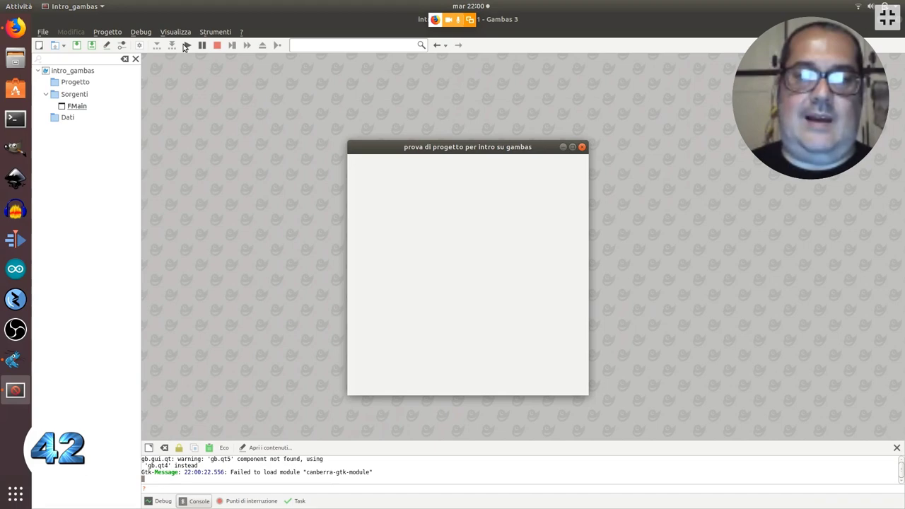
{"action": "left_click_drag", "start_coordinate": [418, 148], "coordinate": [376, 103]}
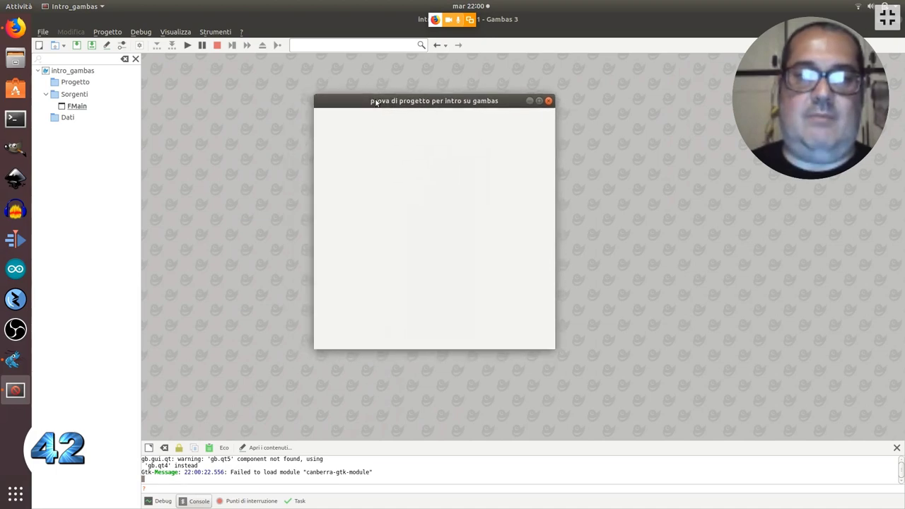
{"action": "left_click", "coordinate": [217, 46]}
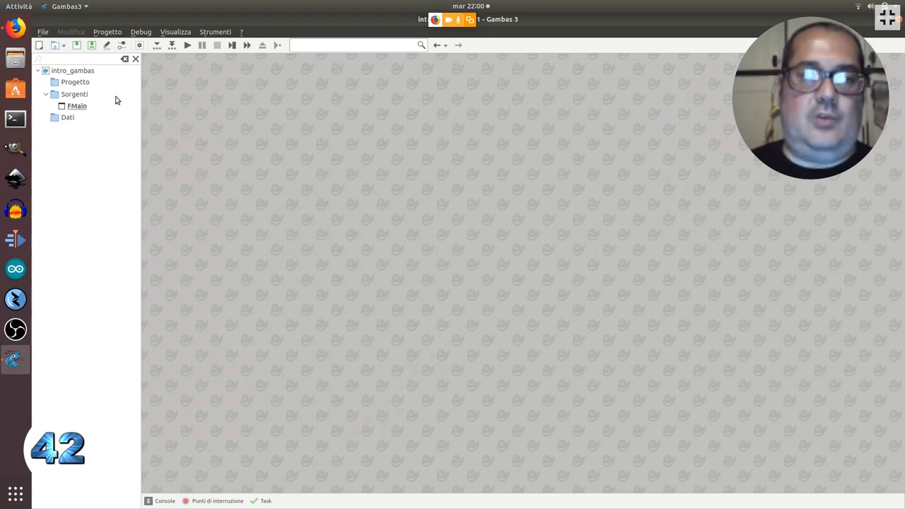
Open the FMain form, generate its Form_Open handler in FMain.class and return to the form design
{"action": "left_click", "coordinate": [76, 110]}
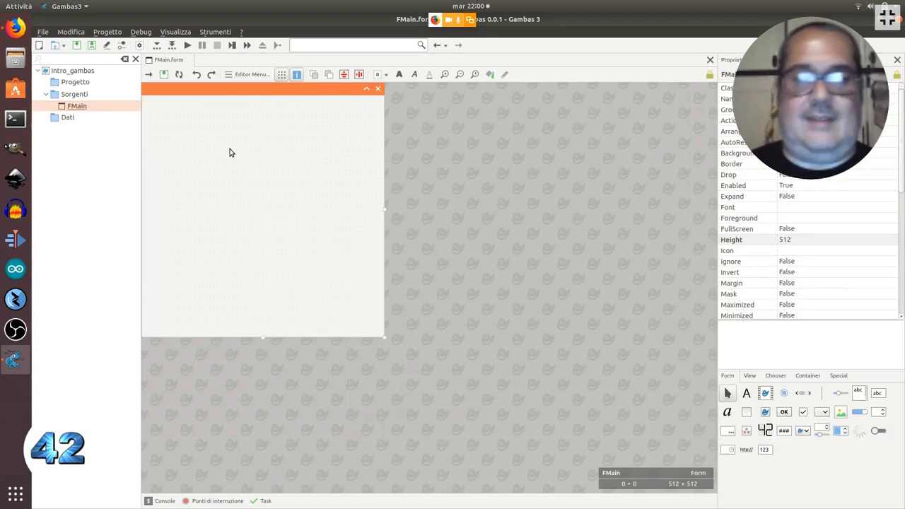
{"action": "double_click", "coordinate": [227, 154]}
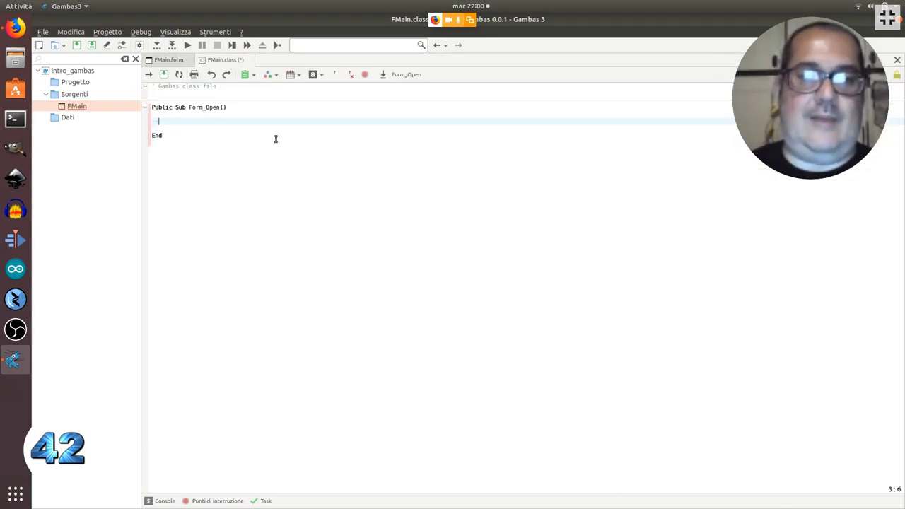
{"action": "left_click", "coordinate": [170, 61]}
{"action": "left_click", "coordinate": [220, 59]}
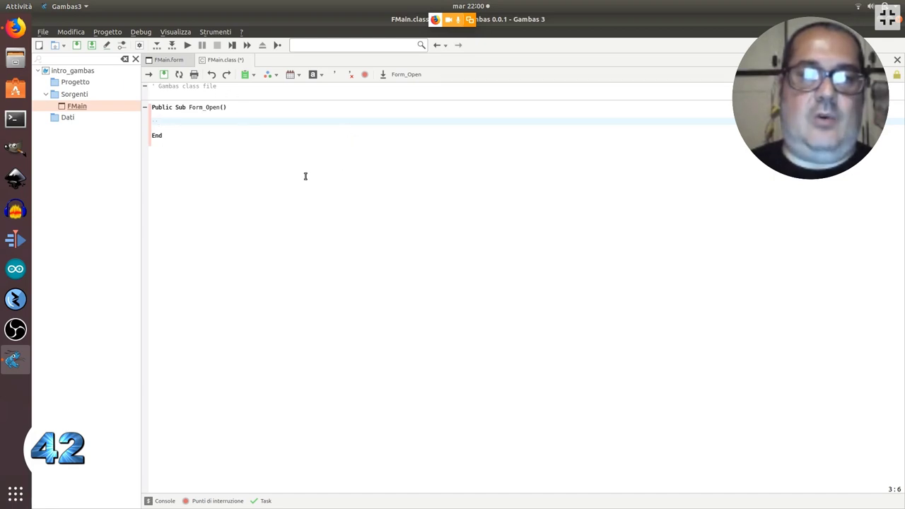
{"action": "left_click", "coordinate": [166, 62]}
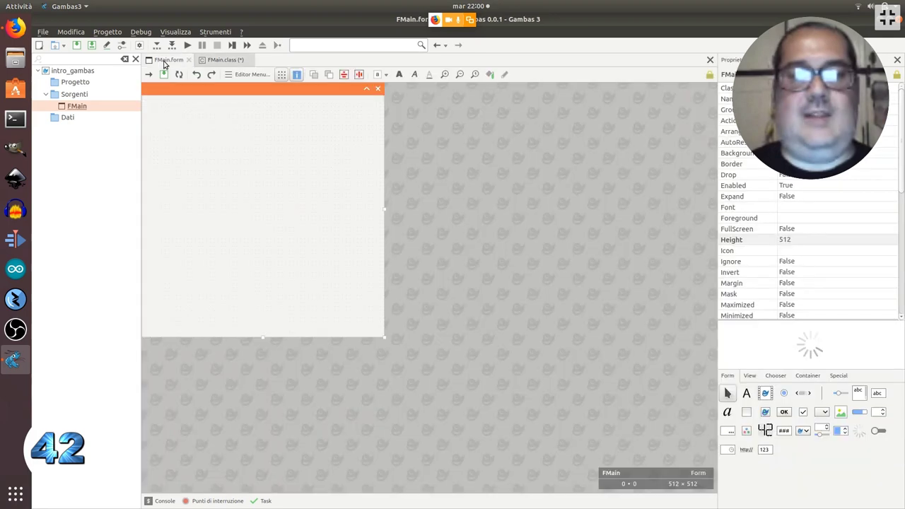
Run the project again and test moving its window, maximizing it and restoring its size
{"action": "left_click", "coordinate": [187, 44]}
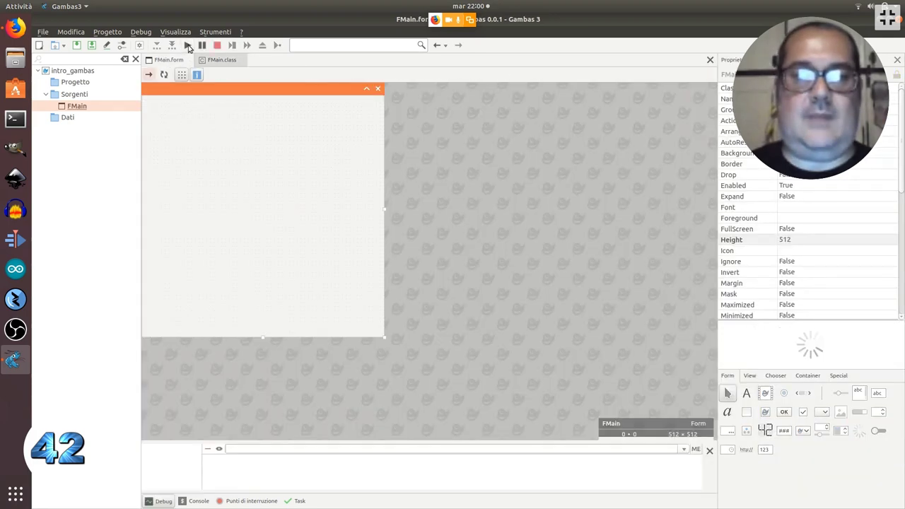
{"action": "left_click_drag", "start_coordinate": [417, 146], "coordinate": [424, 121]}
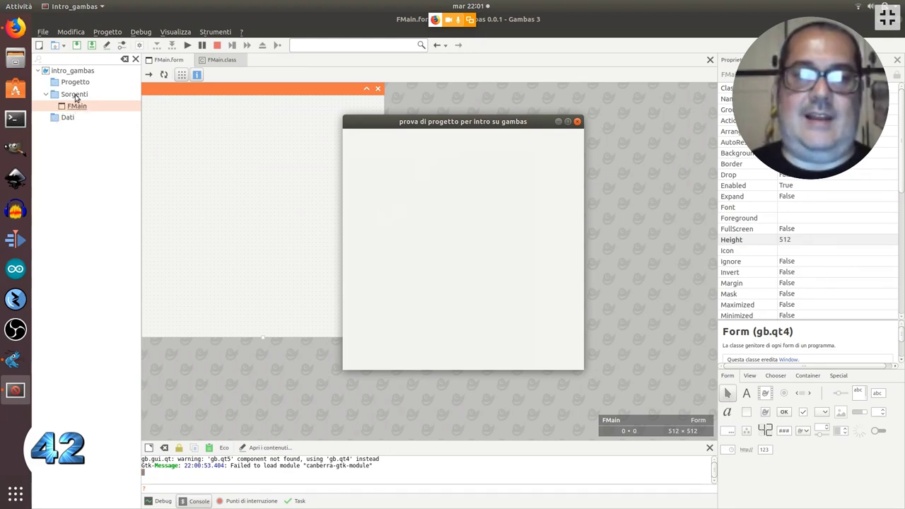
{"action": "mouse_move", "coordinate": [424, 124]}
{"action": "left_mouse_down"}
{"action": "mouse_move", "coordinate": [390, 135]}
{"action": "mouse_move", "coordinate": [419, 123]}
{"action": "left_mouse_up"}
{"action": "double_click", "coordinate": [460, 123]}
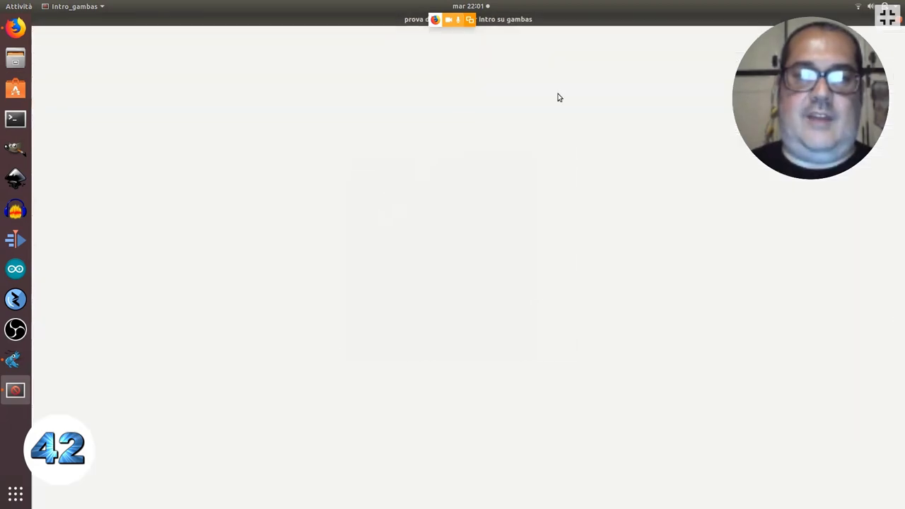
{"action": "double_click", "coordinate": [625, 25]}
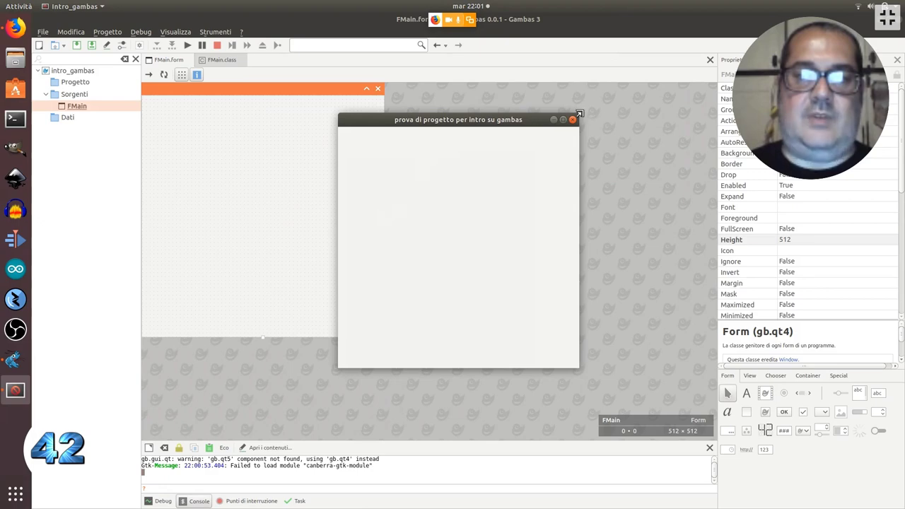
Resize the running window, test minimizing, reopening and maximizing it, and close it
{"action": "left_click_drag", "start_coordinate": [578, 114], "coordinate": [622, 129]}
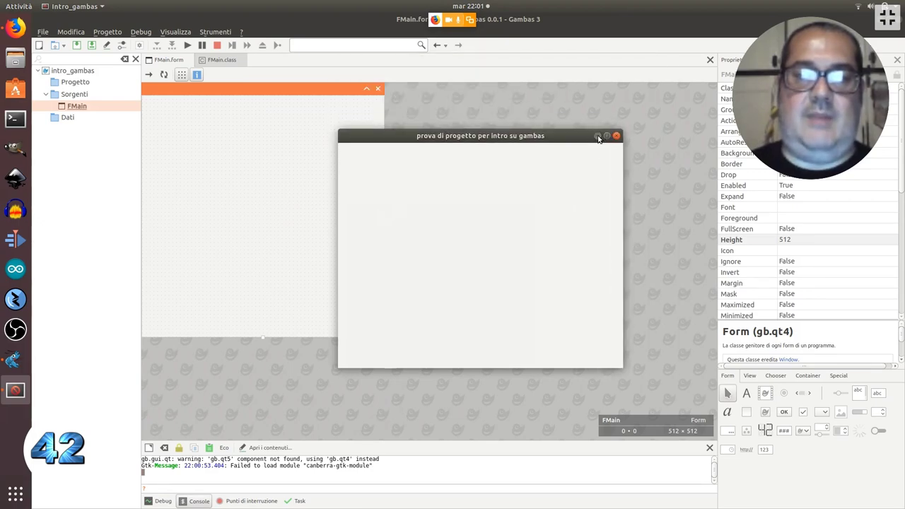
{"action": "left_click", "coordinate": [598, 136]}
{"action": "left_click", "coordinate": [16, 390]}
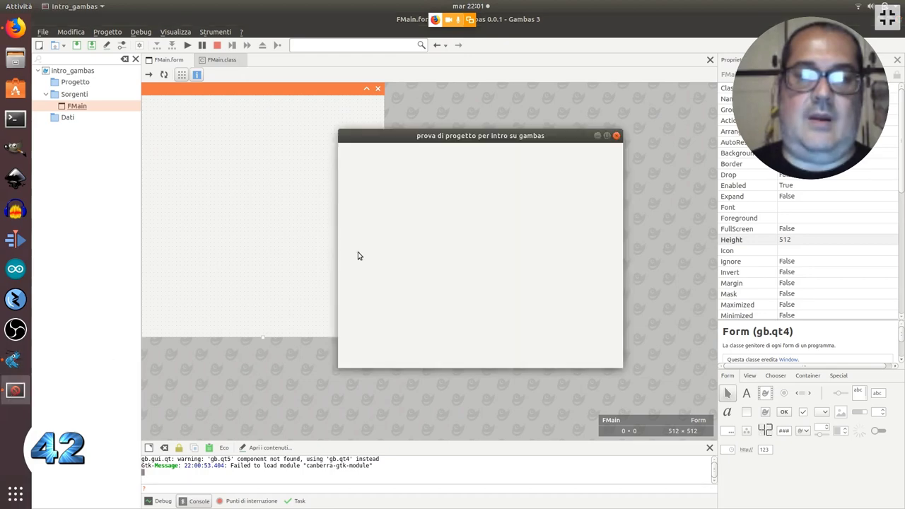
{"action": "left_click", "coordinate": [606, 135]}
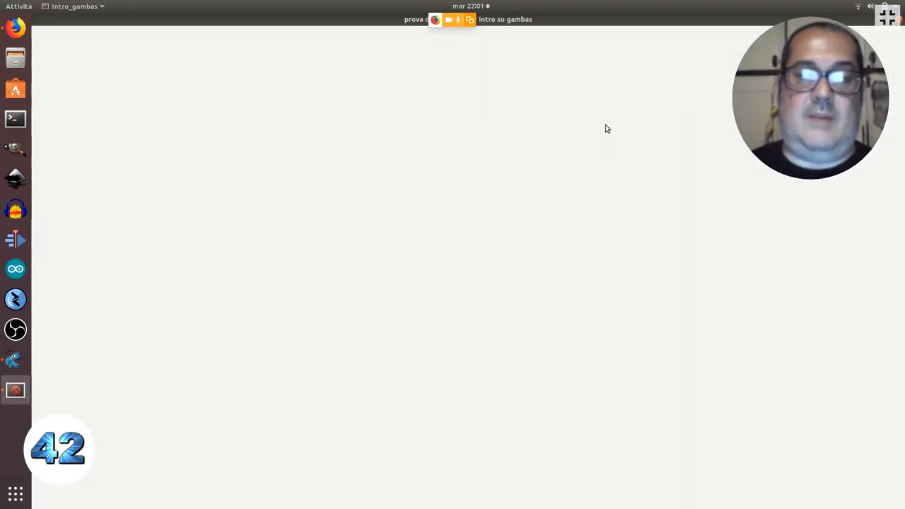
{"action": "left_click", "coordinate": [892, 19]}
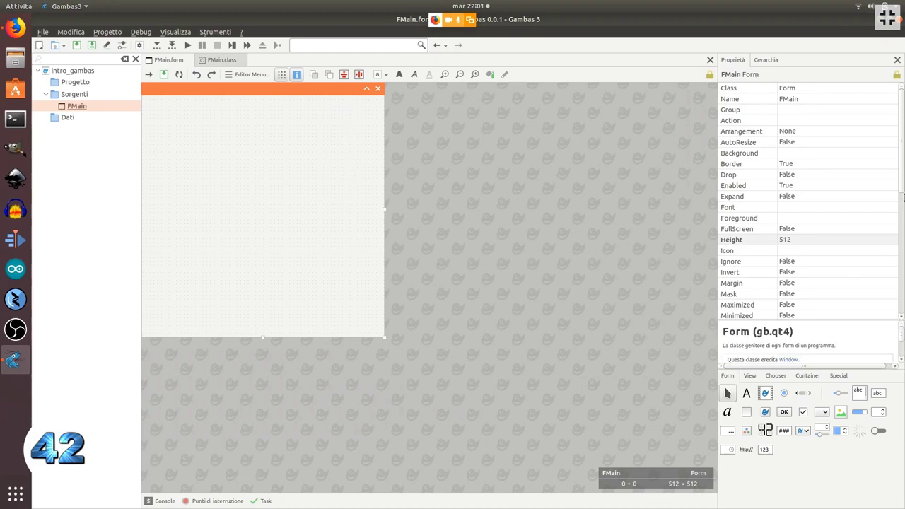
Set the FMain form's Resizable property to False
{"action": "left_click_drag", "start_coordinate": [901, 189], "coordinate": [902, 302]}
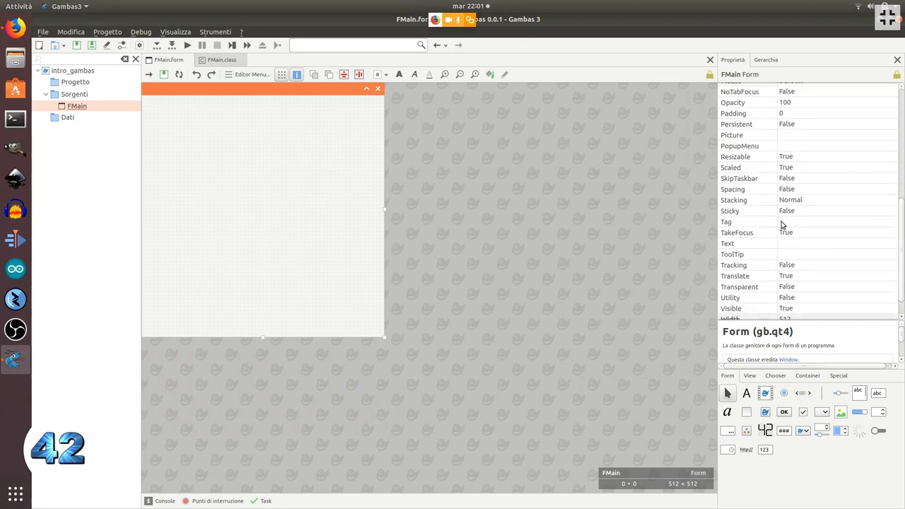
{"action": "left_click", "coordinate": [804, 159]}
{"action": "left_click", "coordinate": [805, 160]}
{"action": "left_click", "coordinate": [803, 149]}
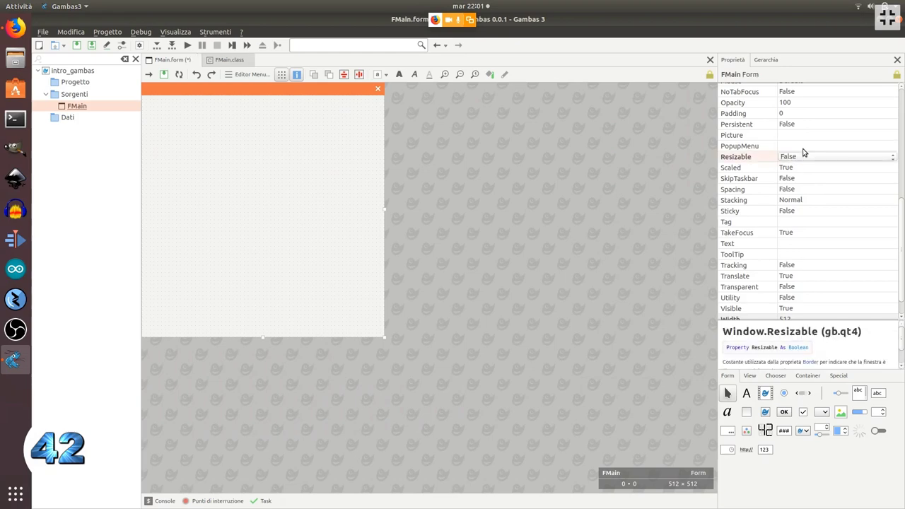
Run the project, test whether its window can be moved and resized, and close it
{"action": "left_click", "coordinate": [186, 44]}
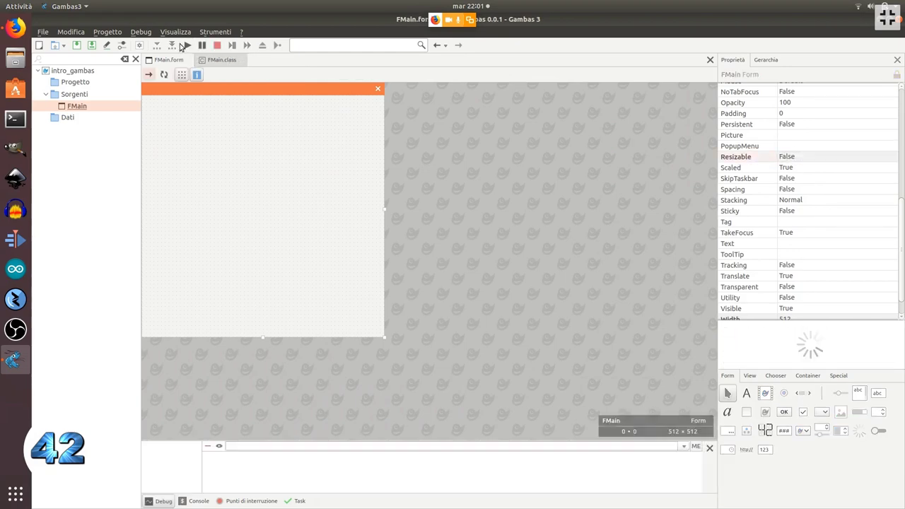
{"action": "left_click_drag", "start_coordinate": [529, 146], "coordinate": [538, 125]}
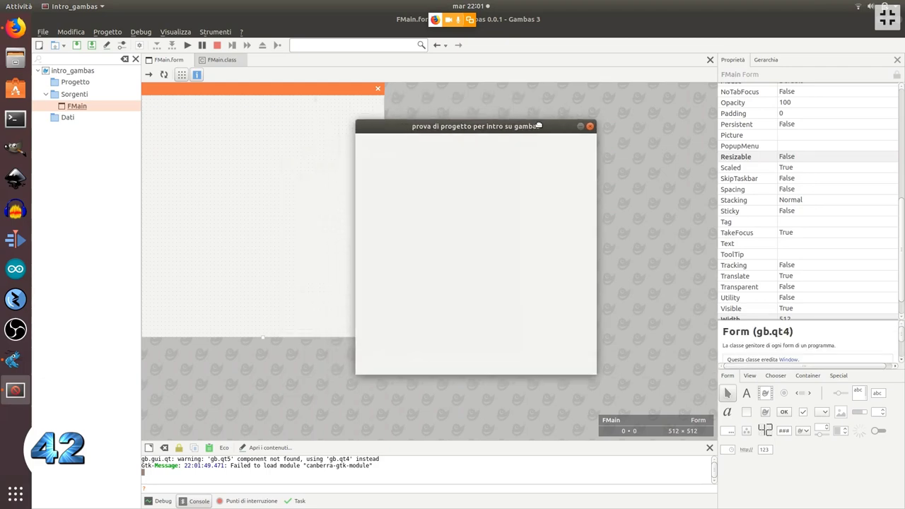
{"action": "left_click_drag", "start_coordinate": [595, 125], "coordinate": [346, 136]}
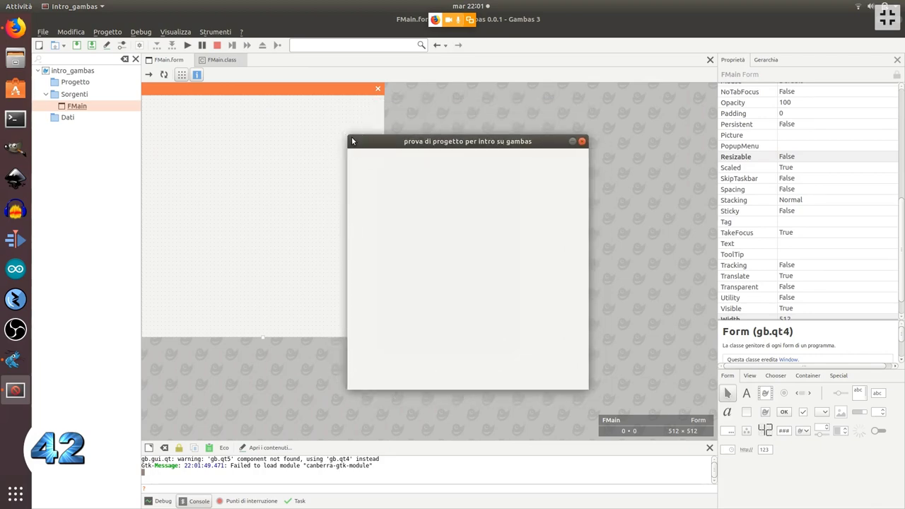
{"action": "mouse_move", "coordinate": [356, 142]}
{"action": "left_mouse_down"}
{"action": "mouse_move", "coordinate": [341, 132]}
{"action": "mouse_move", "coordinate": [357, 130]}
{"action": "left_mouse_up"}
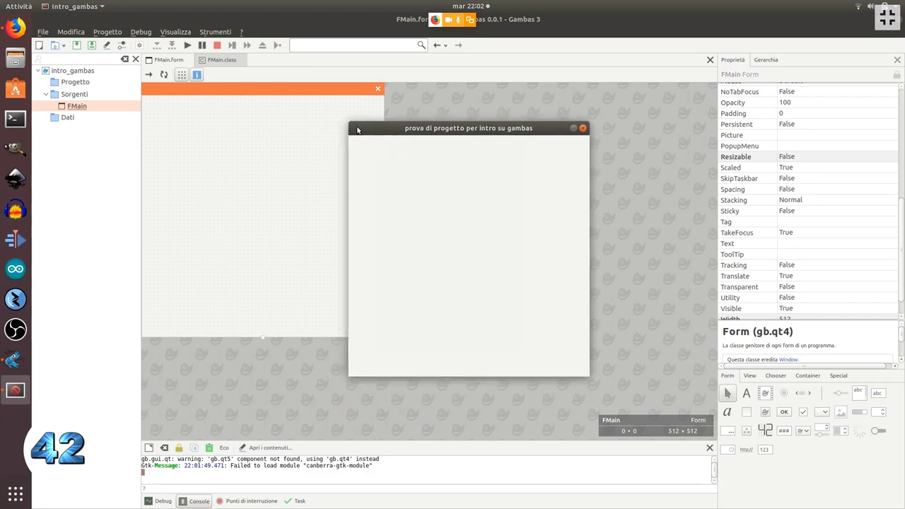
{"action": "left_click", "coordinate": [583, 129]}
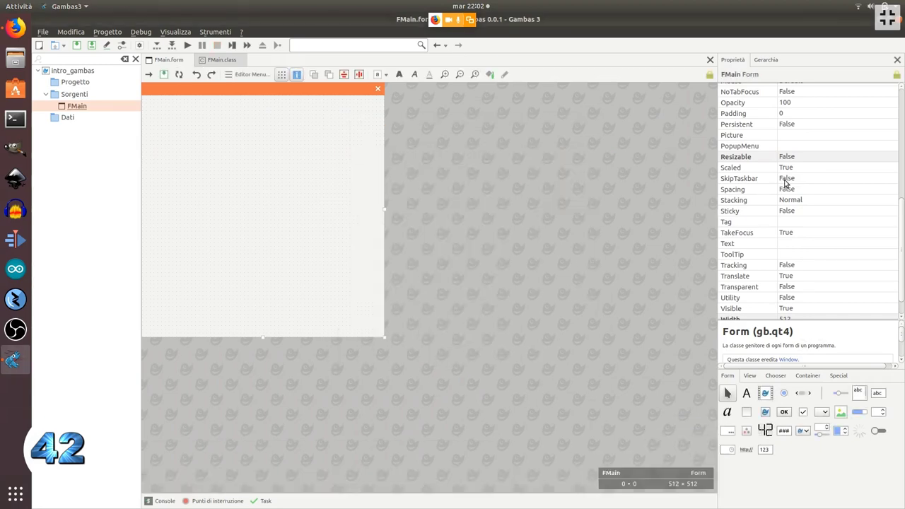
Set the FMain form's Resizable property back to True
{"action": "left_click", "coordinate": [843, 159]}
{"action": "left_click", "coordinate": [813, 159]}
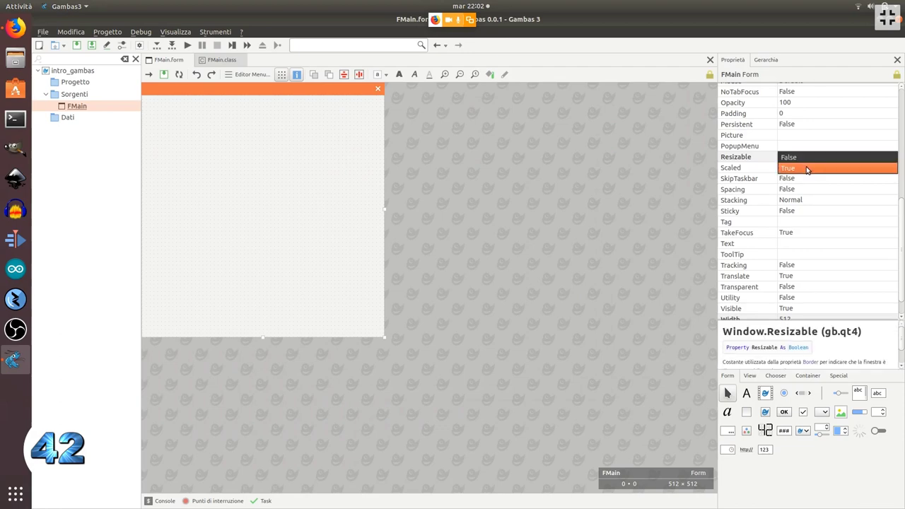
{"action": "left_click", "coordinate": [807, 169]}
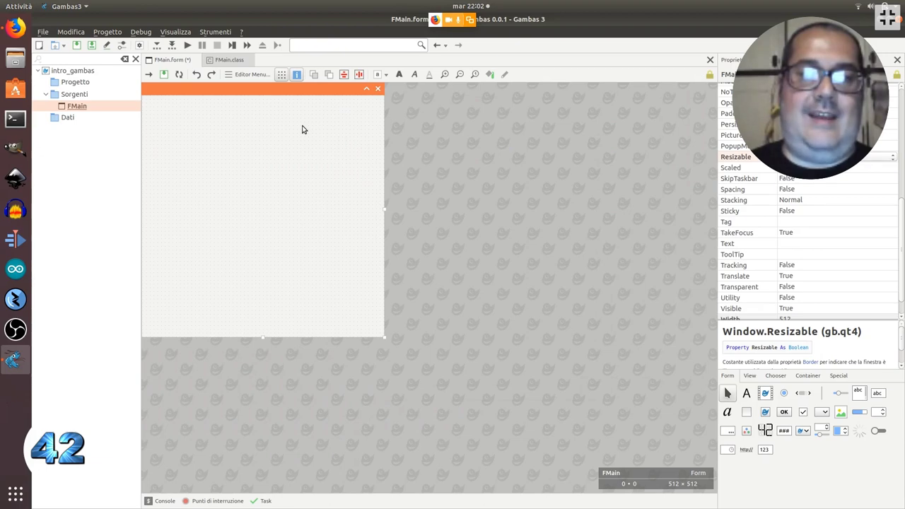
Open the list of events available for the FMain form
{"action": "right_click", "coordinate": [348, 108]}
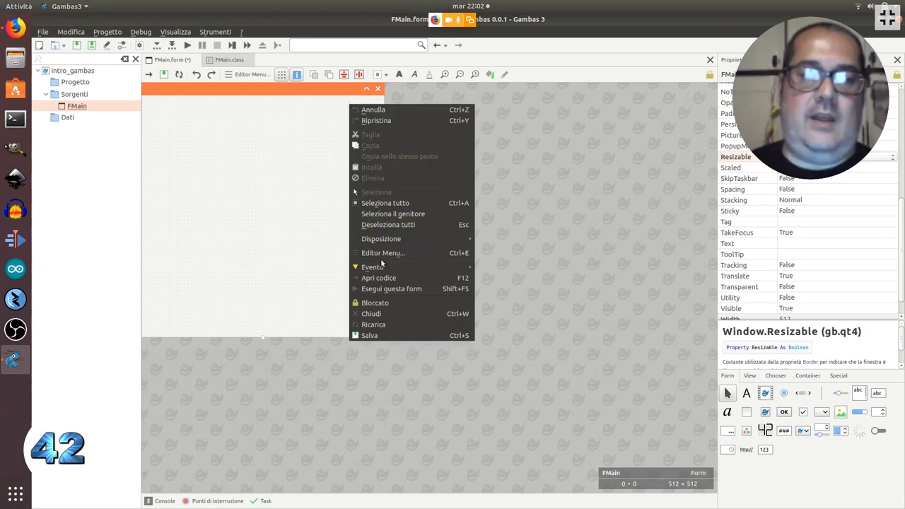
{"action": "mouse_move", "coordinate": [380, 270]}
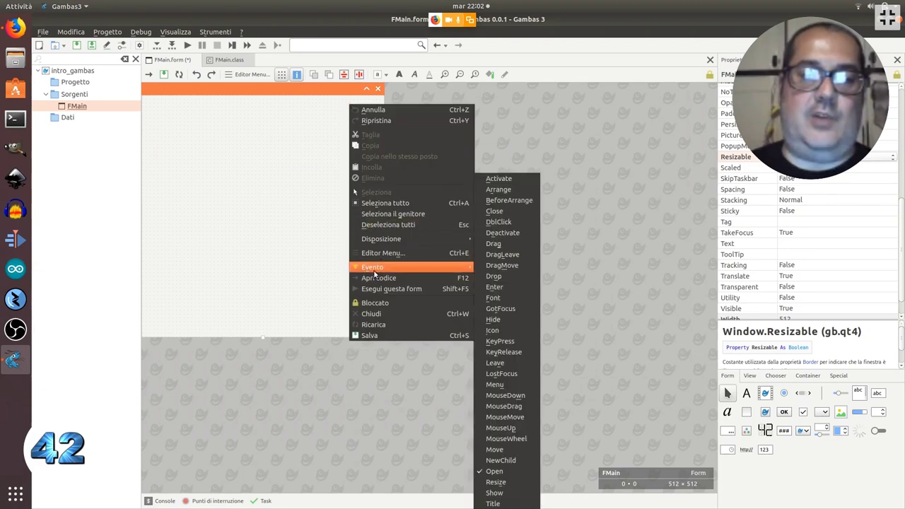